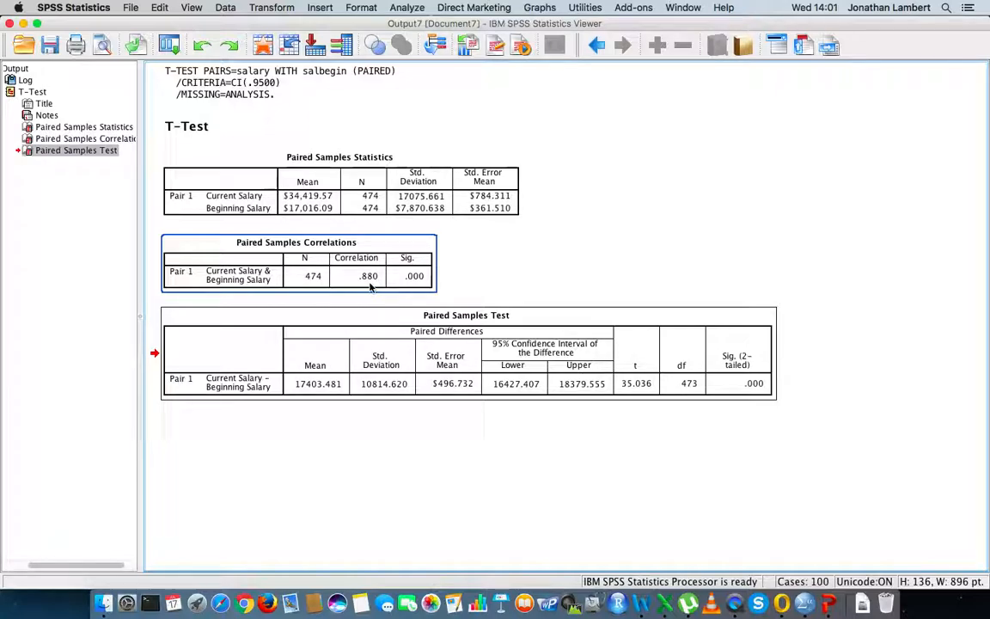
- Create a simple scatterplot with Current Salary on the Y axis and Beginning Salary on the X axis
left_click(378, 210)
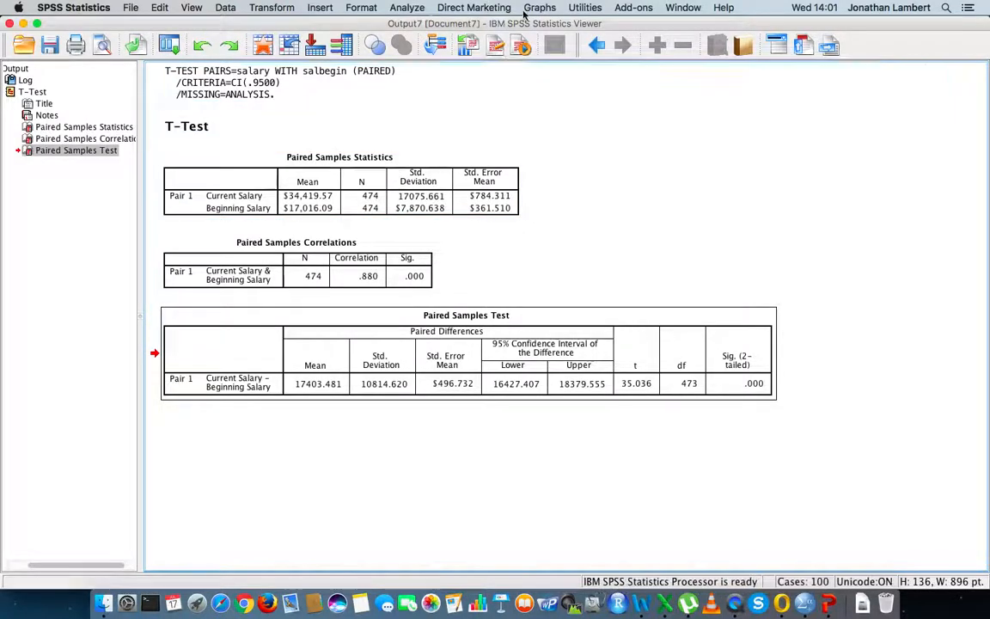
left_click(542, 12)
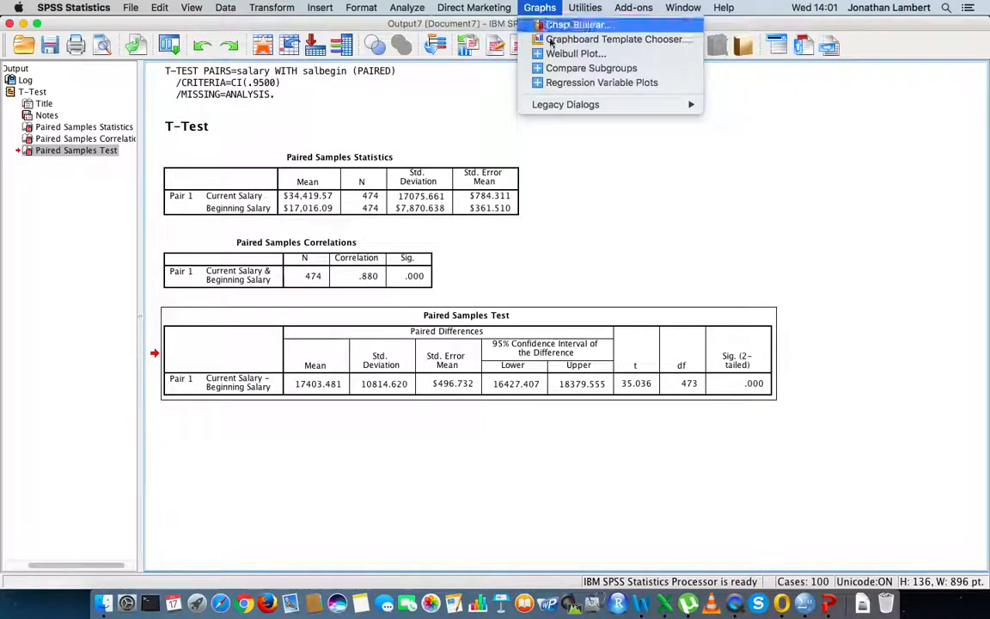
mouse_move(583, 106)
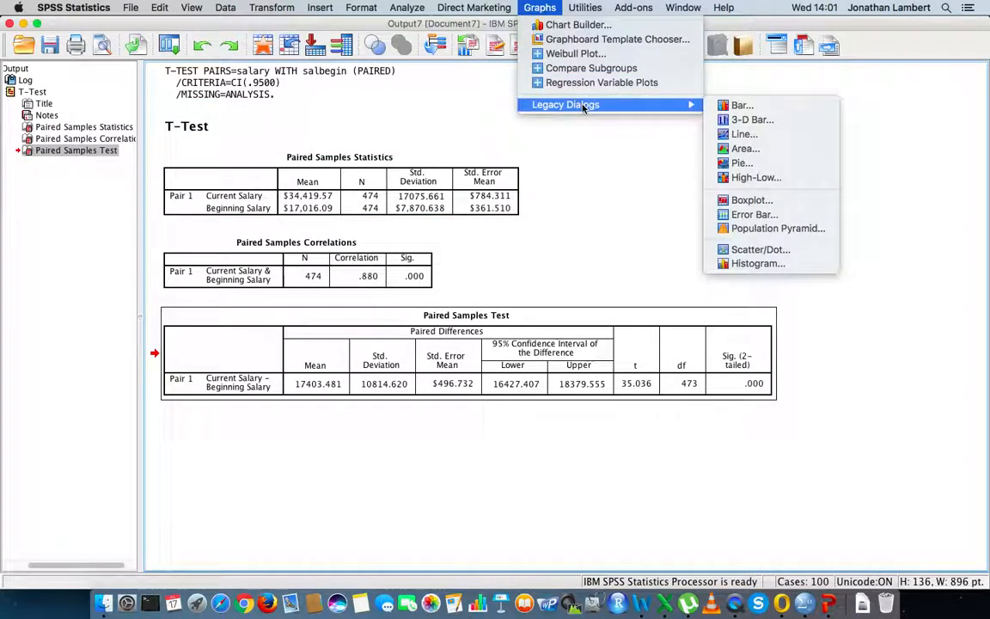
left_click(749, 251)
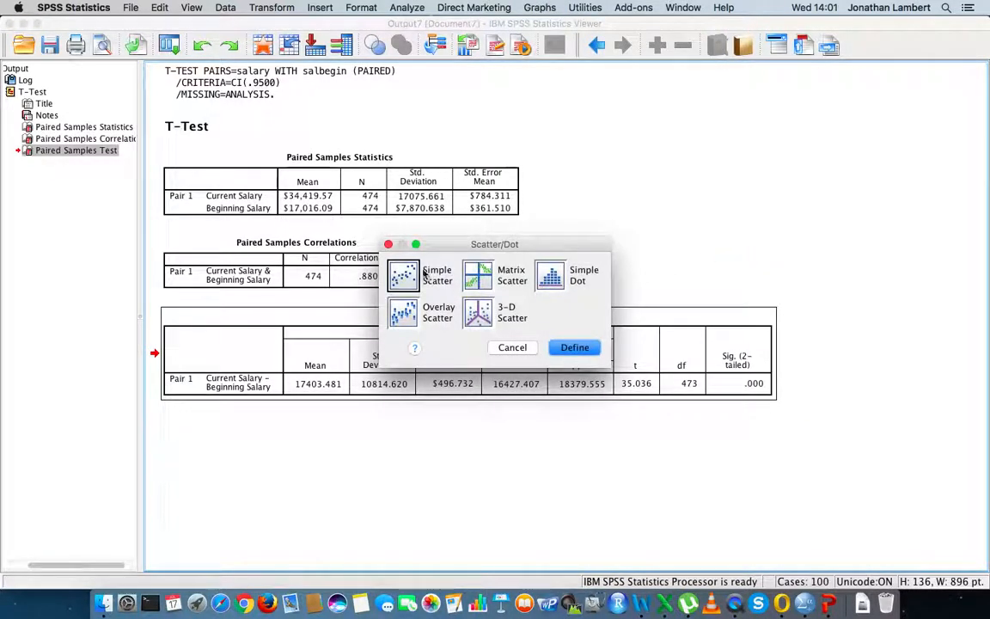
left_click(572, 346)
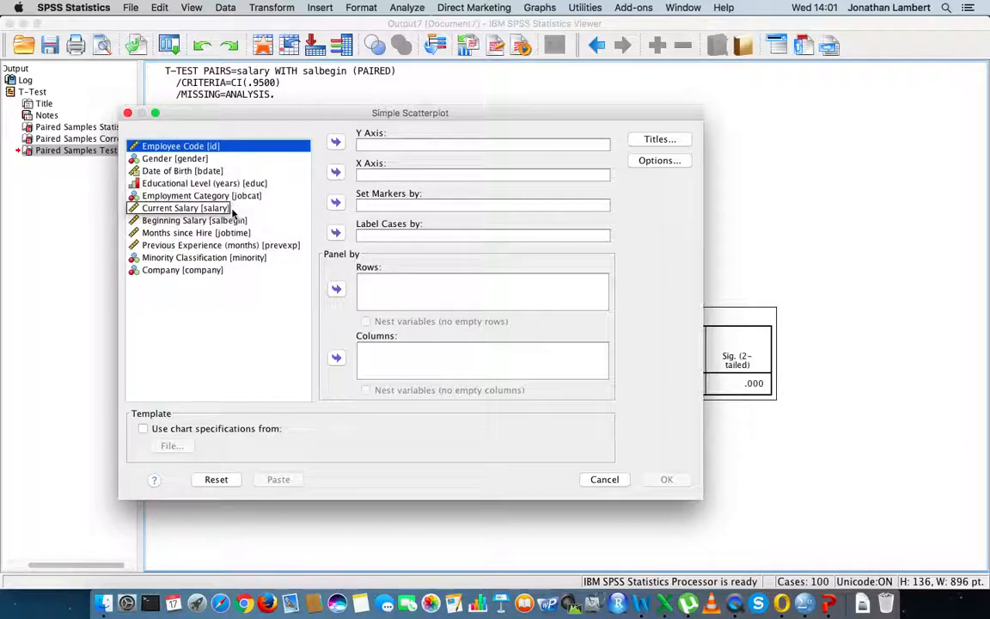
left_click(202, 221)
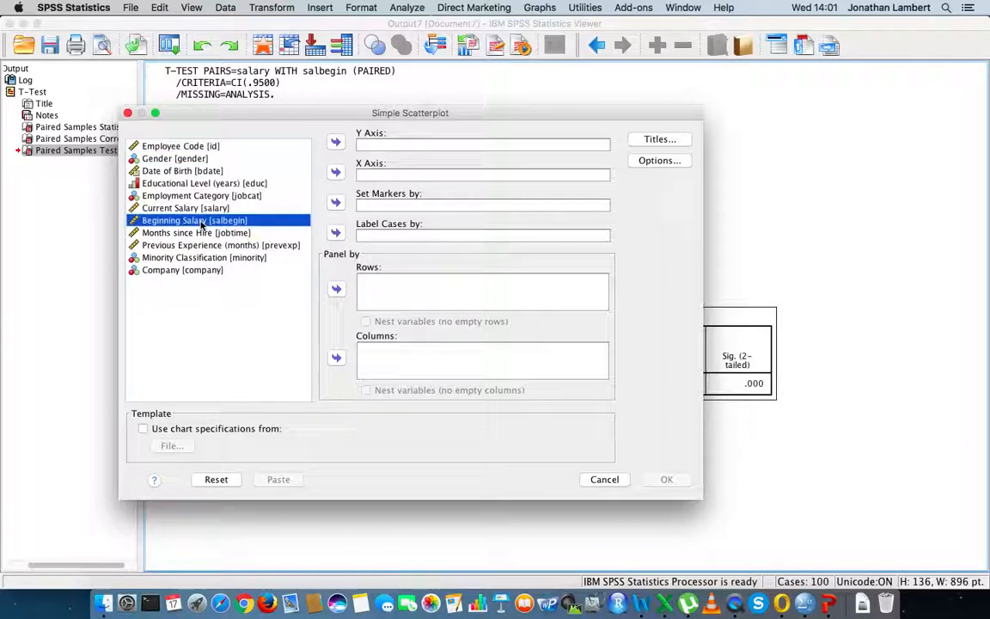
left_click(336, 172)
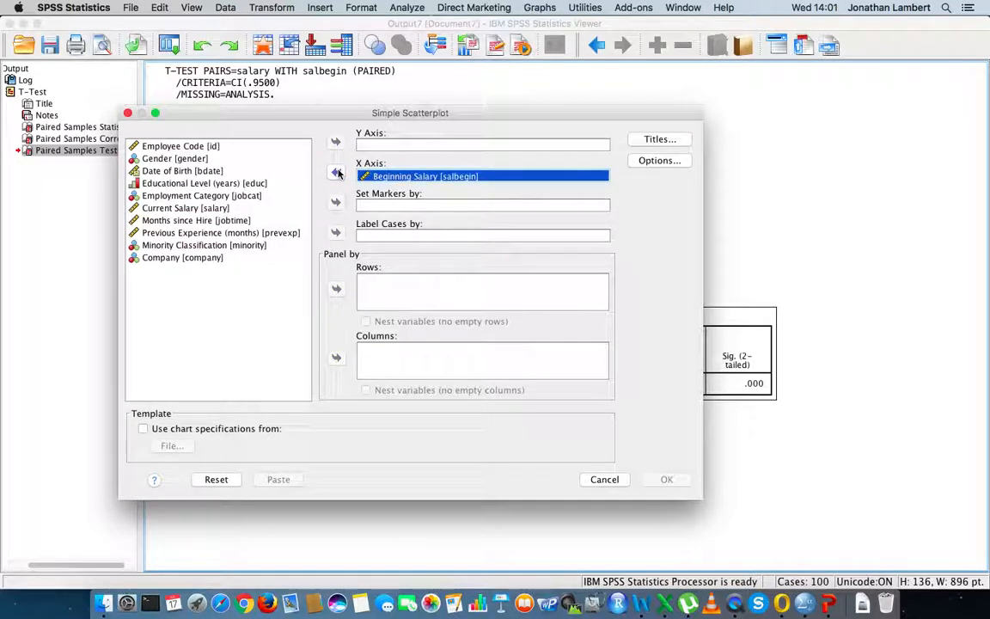
left_click(195, 210)
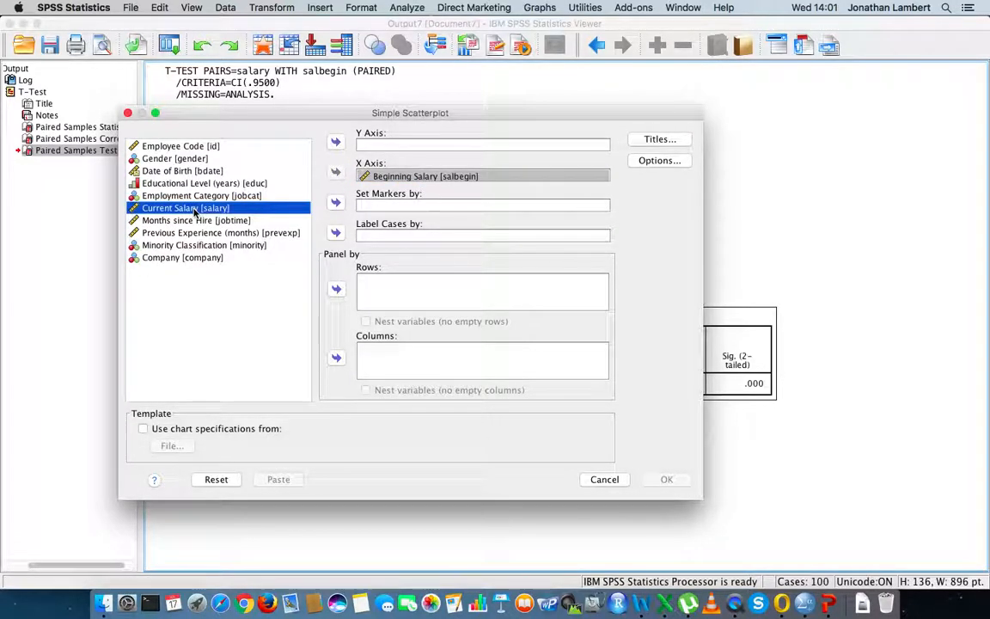
left_click(336, 143)
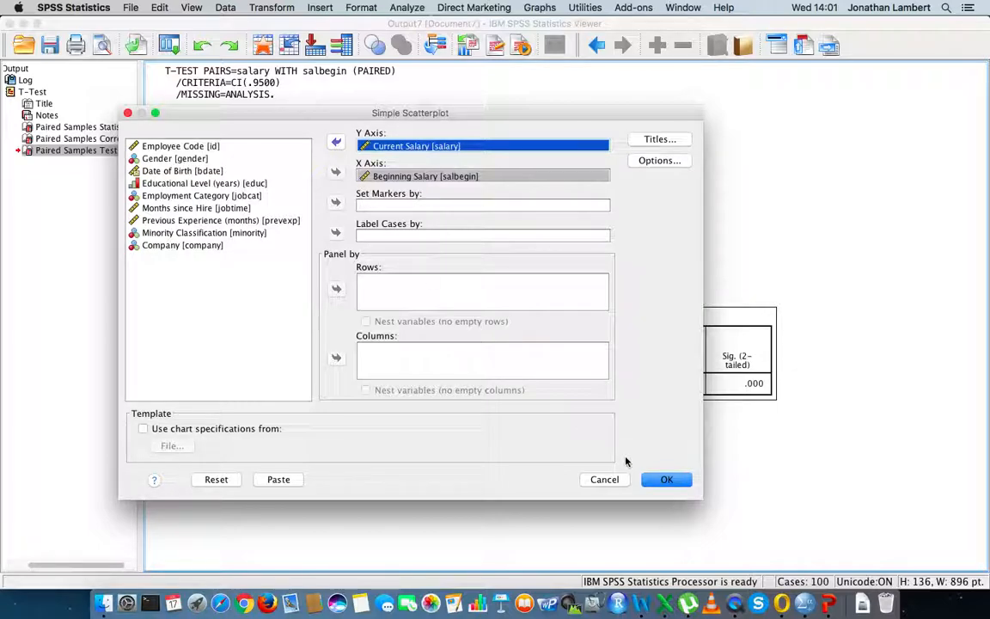
left_click(667, 480)
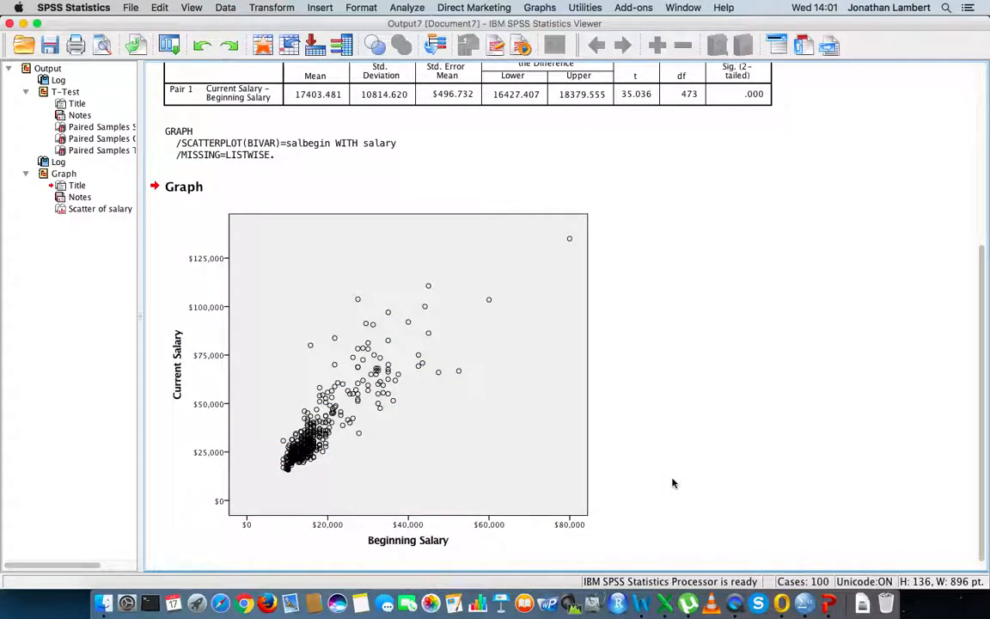
- Add a linear fit line to the scatterplot of current versus beginning salary and return to the output
left_click(343, 506)
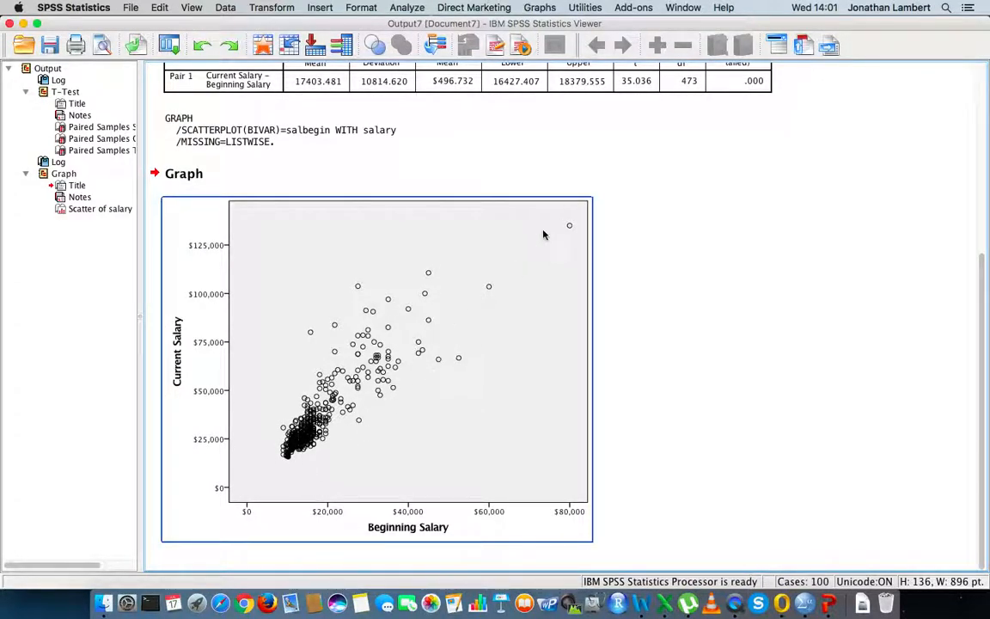
left_click(600, 164)
left_click(523, 240)
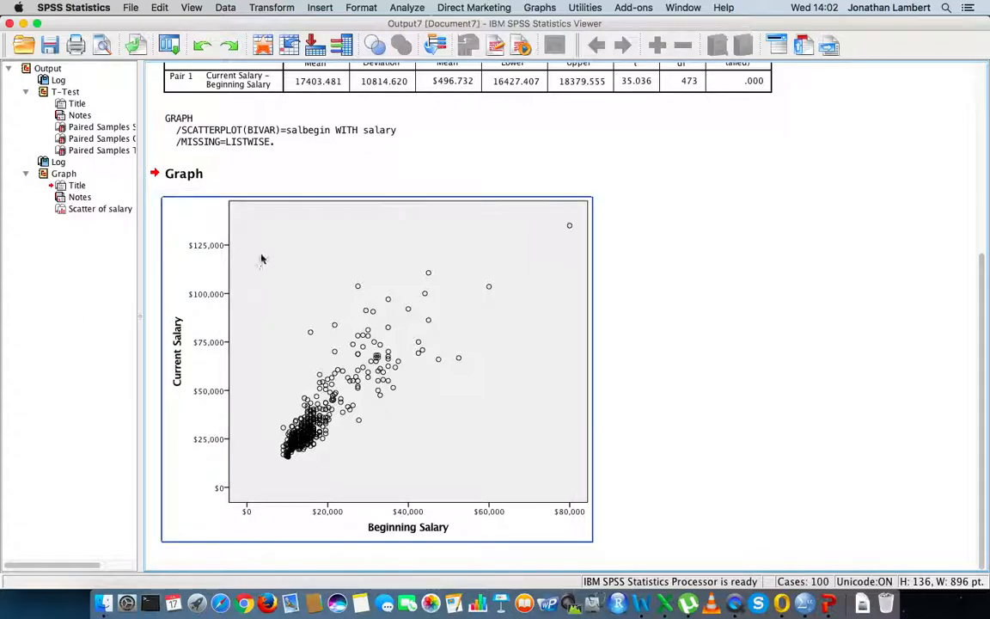
double_click(524, 341)
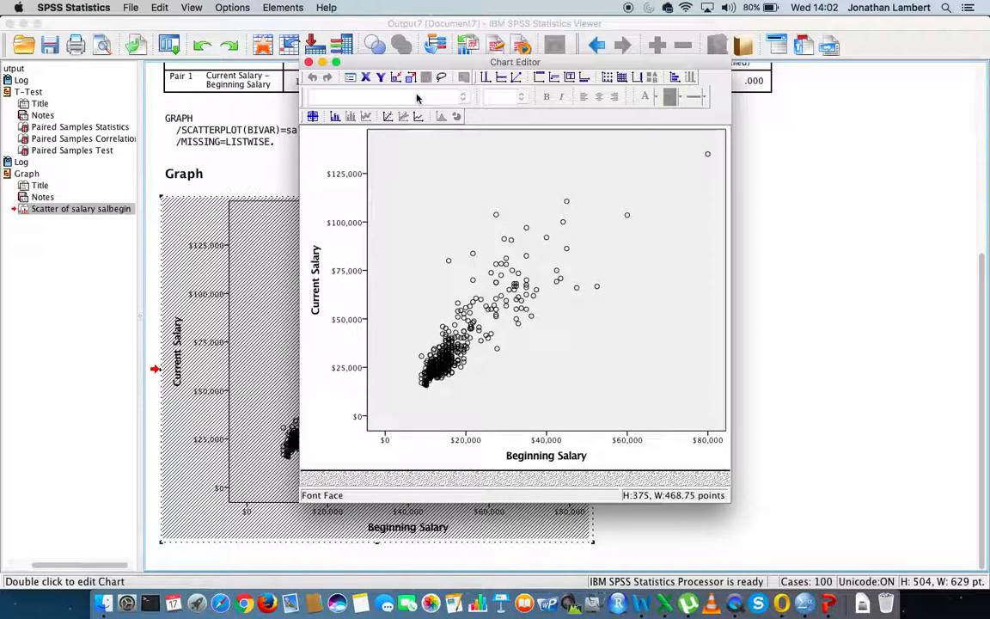
left_click(387, 121)
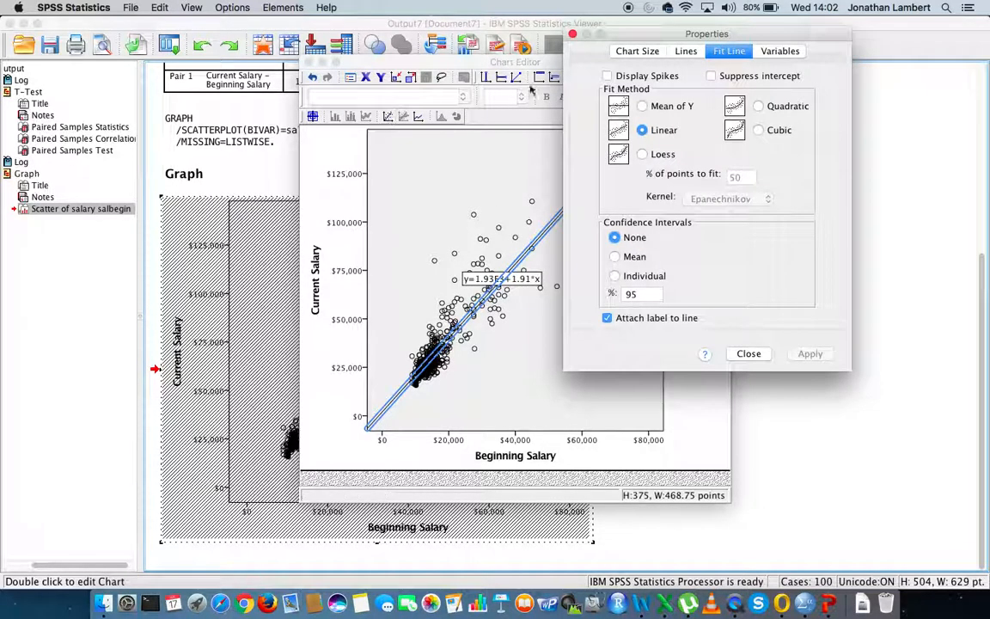
left_click_drag(609, 39, 727, 110)
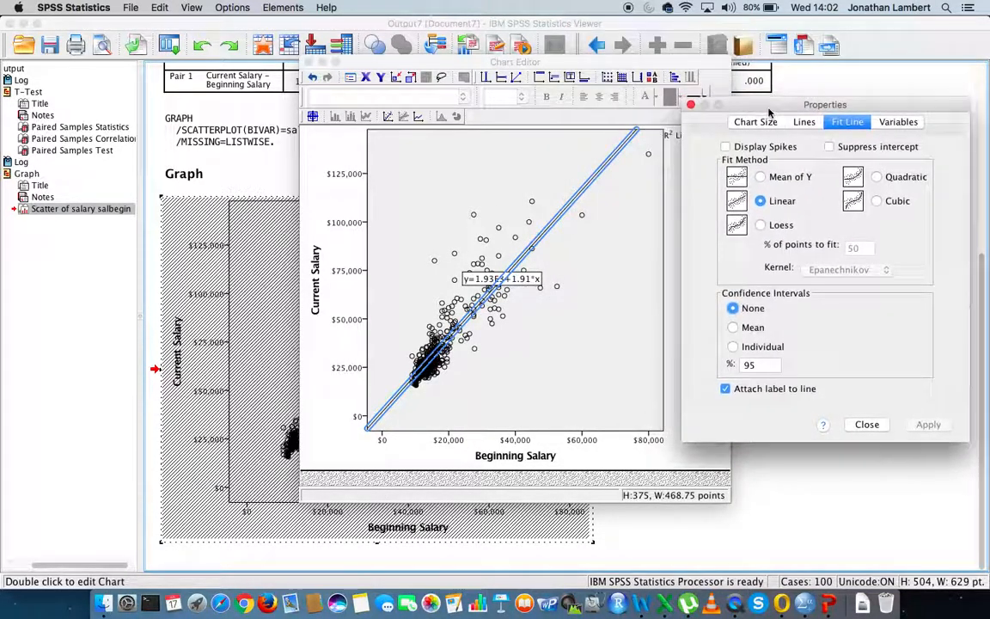
left_click(691, 105)
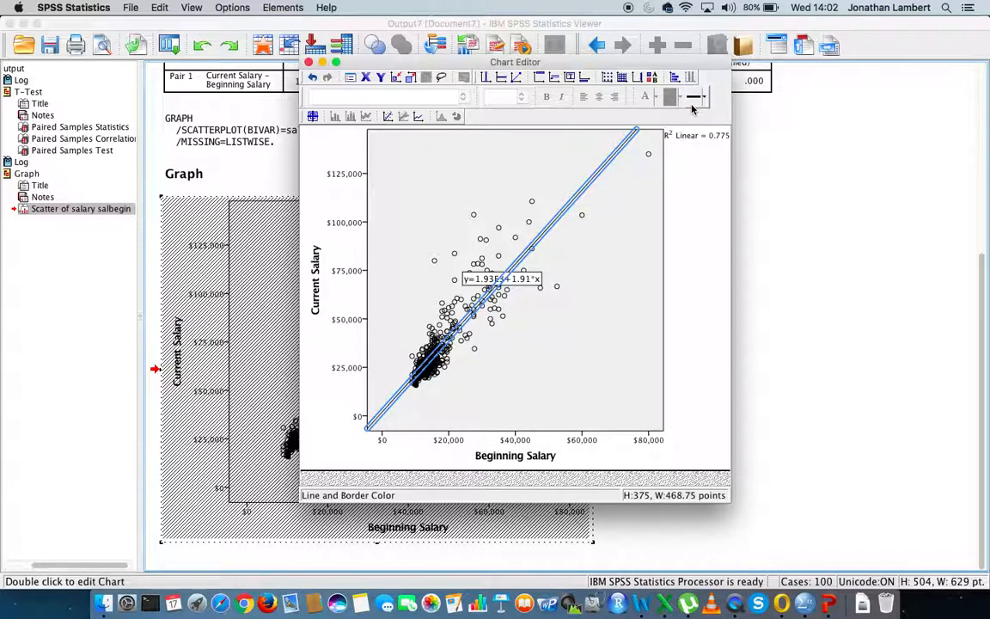
left_click(309, 66)
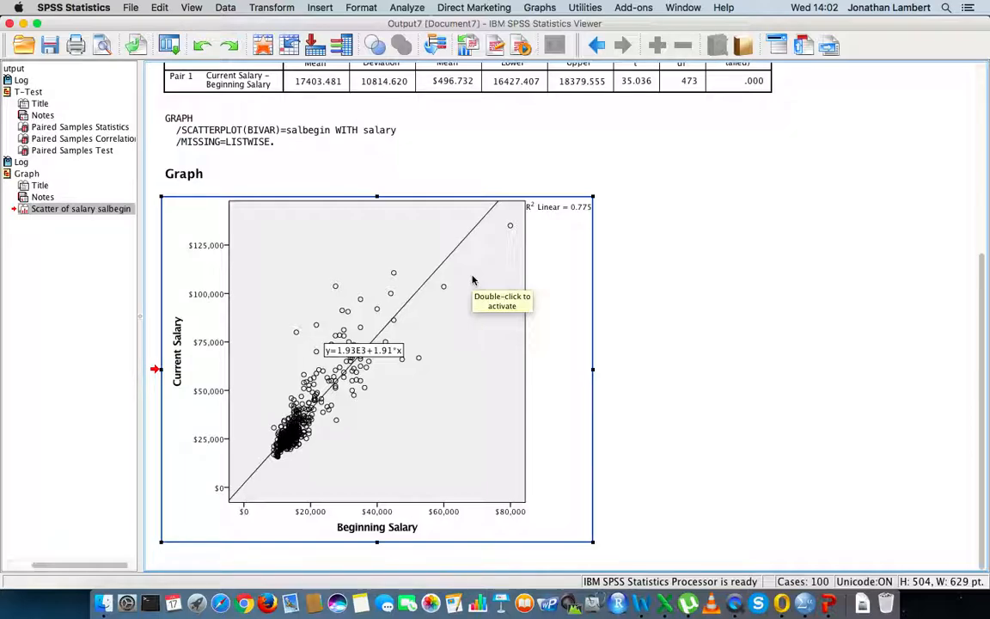
- Examine the Paired Samples Correlations and Paired Samples Test tables for the current and beginning salary pair
scroll(472, 279, "up", 5)
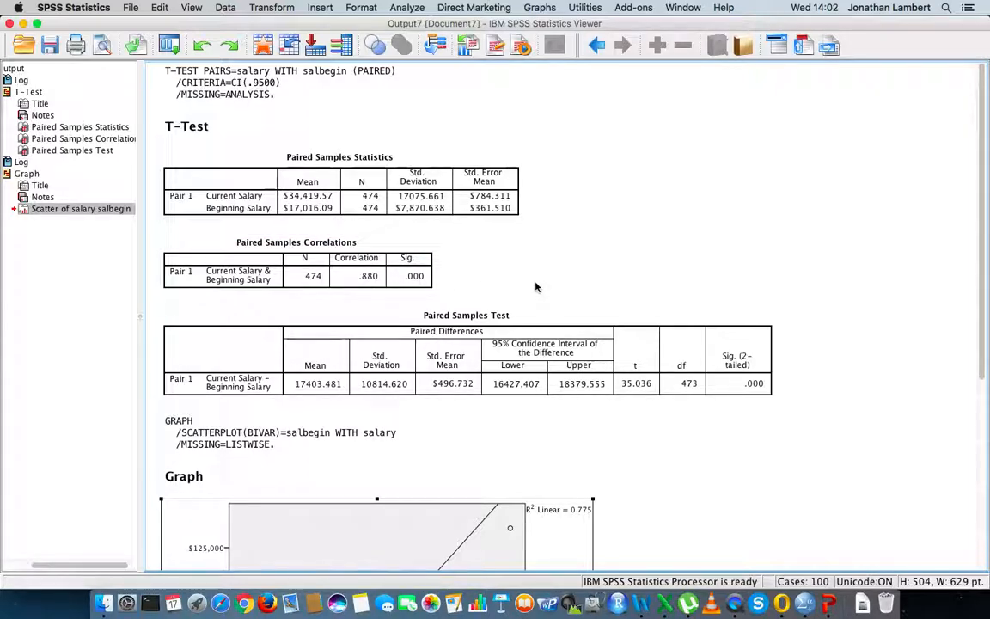
scroll(535, 287, "down", 3)
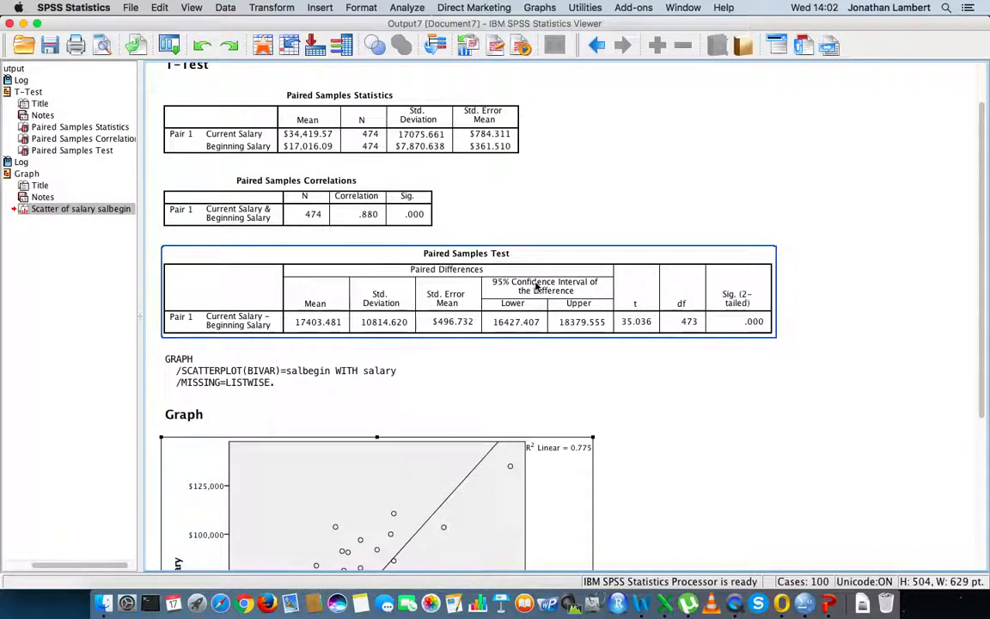
scroll(535, 286, "down", 2)
scroll(535, 287, "up", 2)
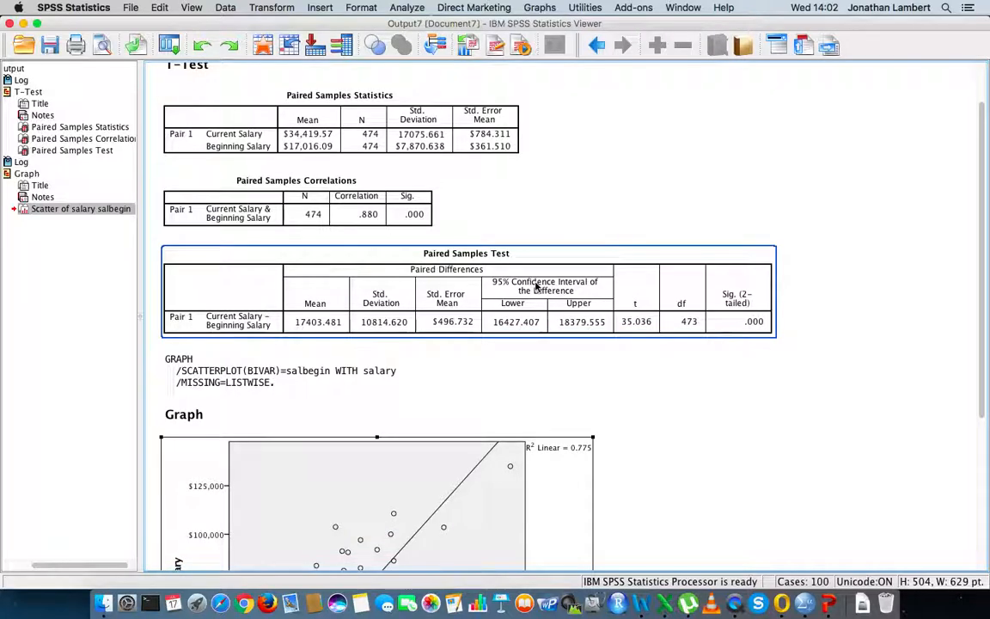
scroll(535, 286, "down", 1)
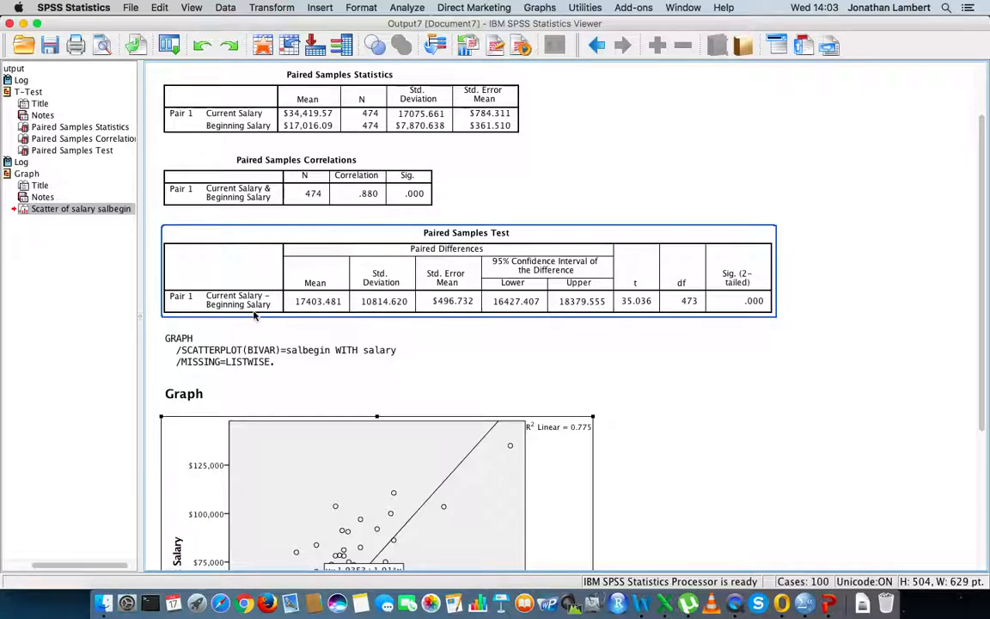
left_click(341, 326)
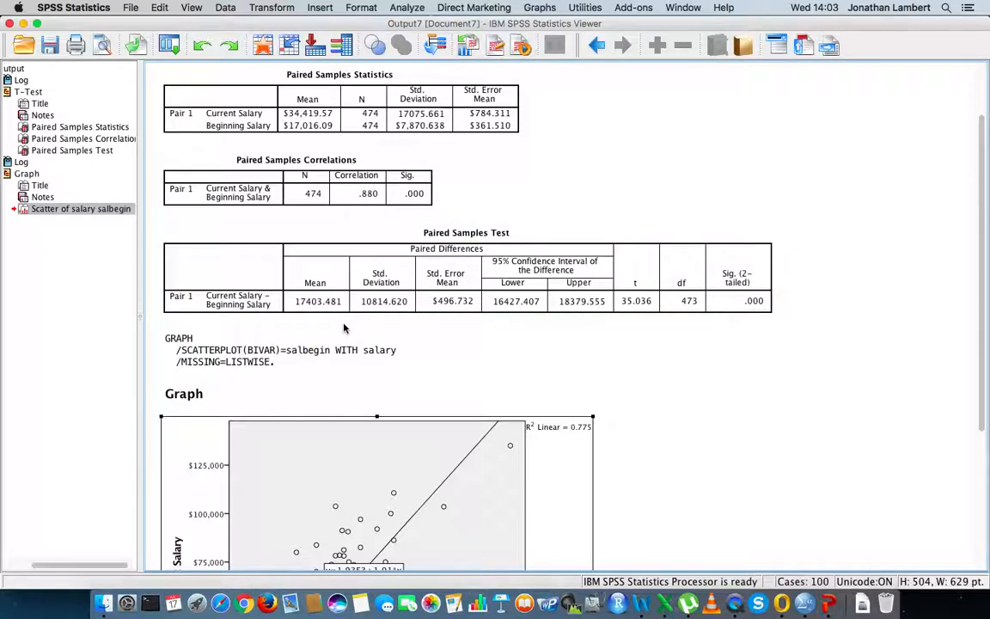
left_click(265, 298)
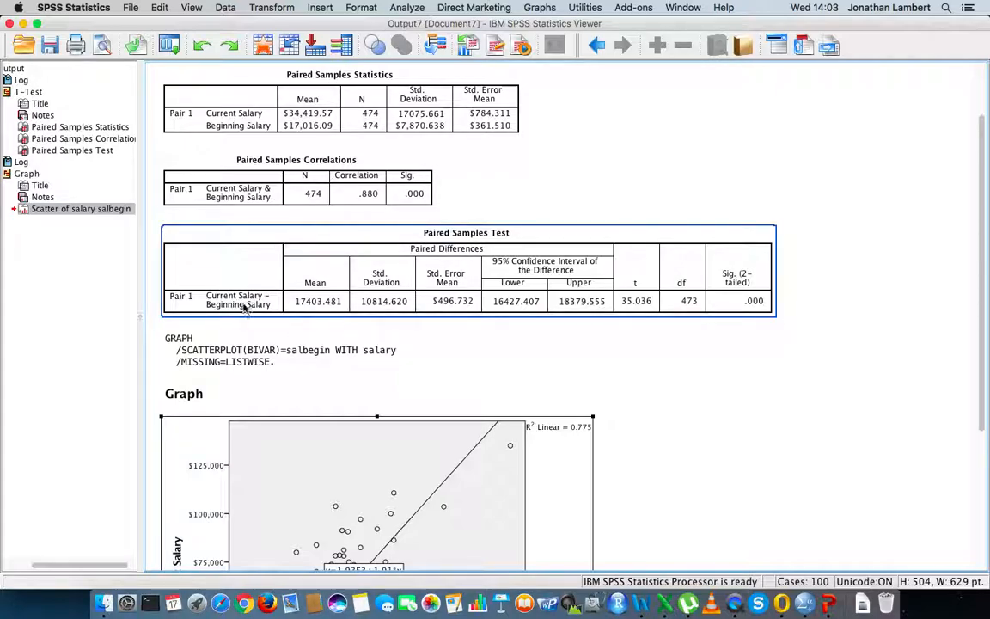
left_click(321, 335)
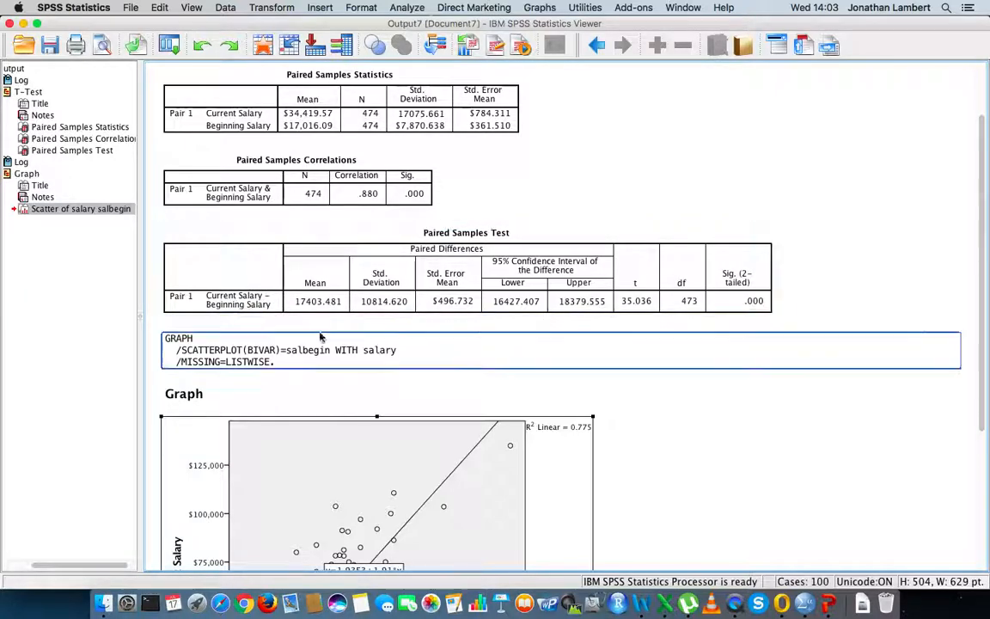
left_click(234, 296)
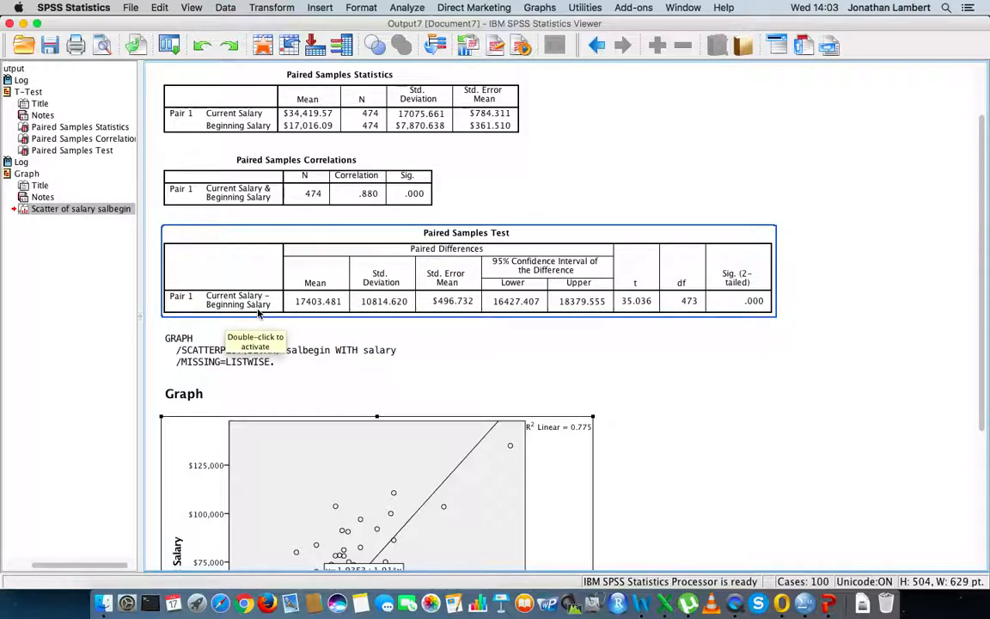
- Create a histogram of the Beginning Salary variable
left_click(541, 8)
mouse_move(679, 104)
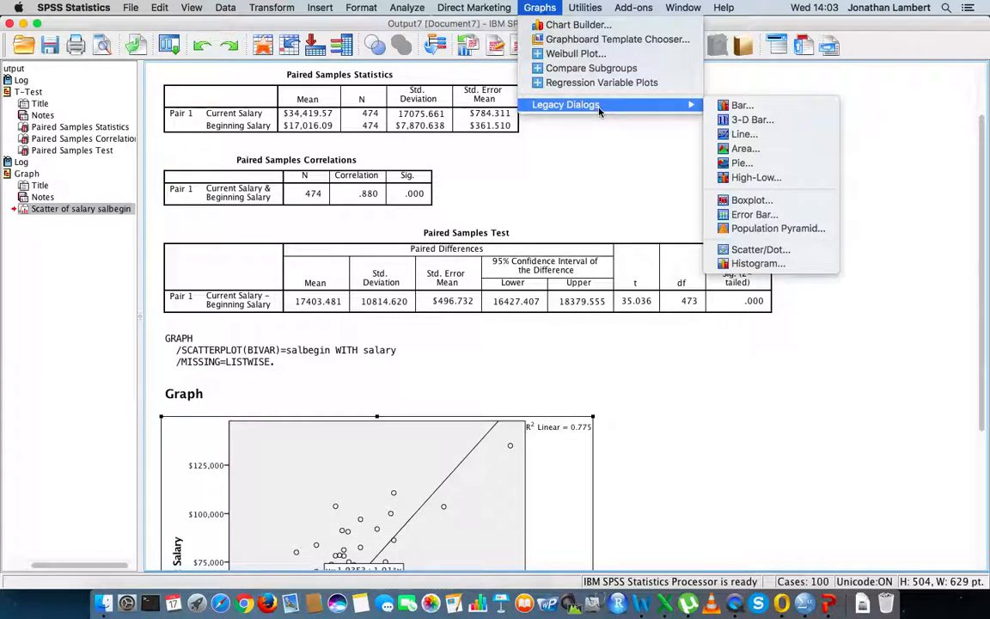
left_click(755, 263)
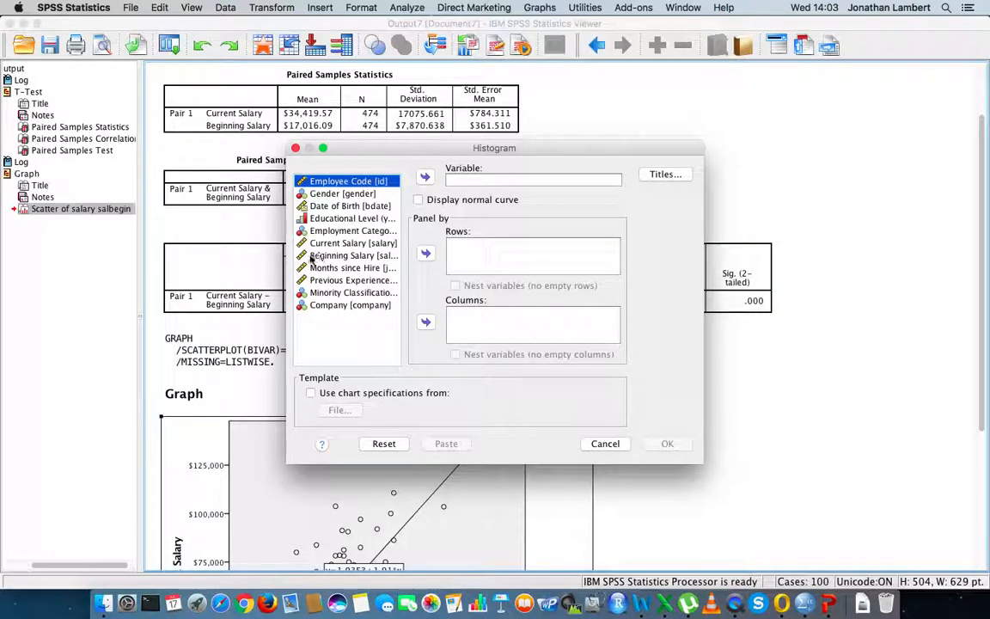
left_click_drag(289, 264, 145, 262)
left_click(185, 256)
left_click(353, 176)
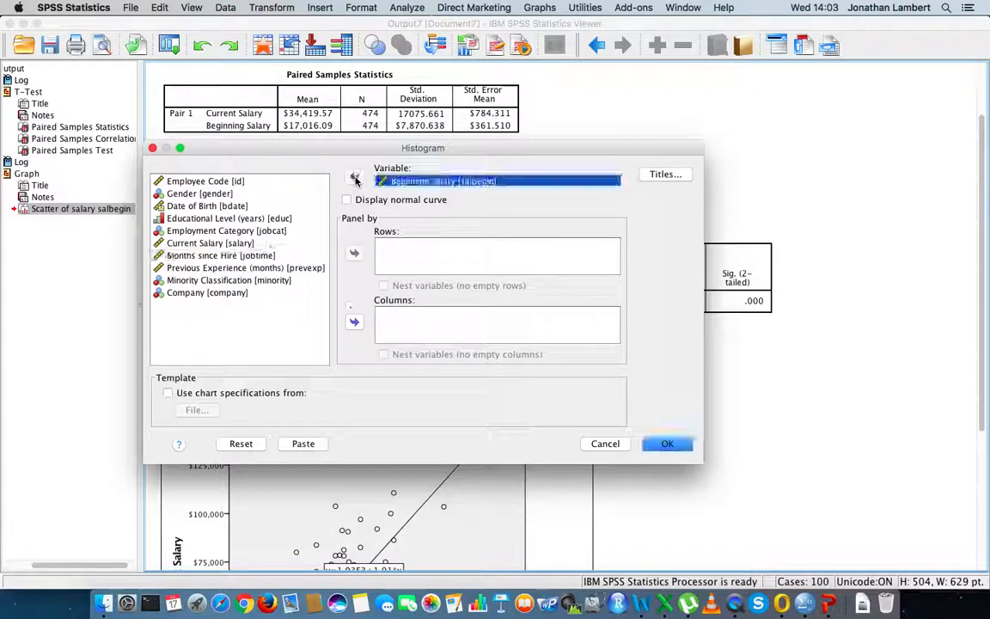
left_click(667, 443)
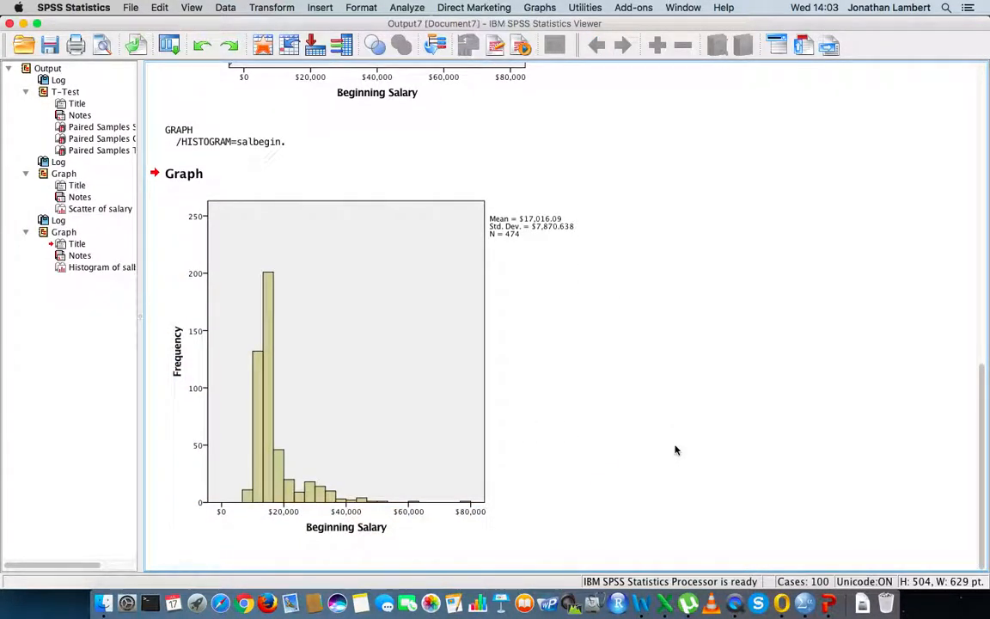
- Overlay a normal distribution curve on the Beginning Salary histogram and return to the output
left_click(243, 376)
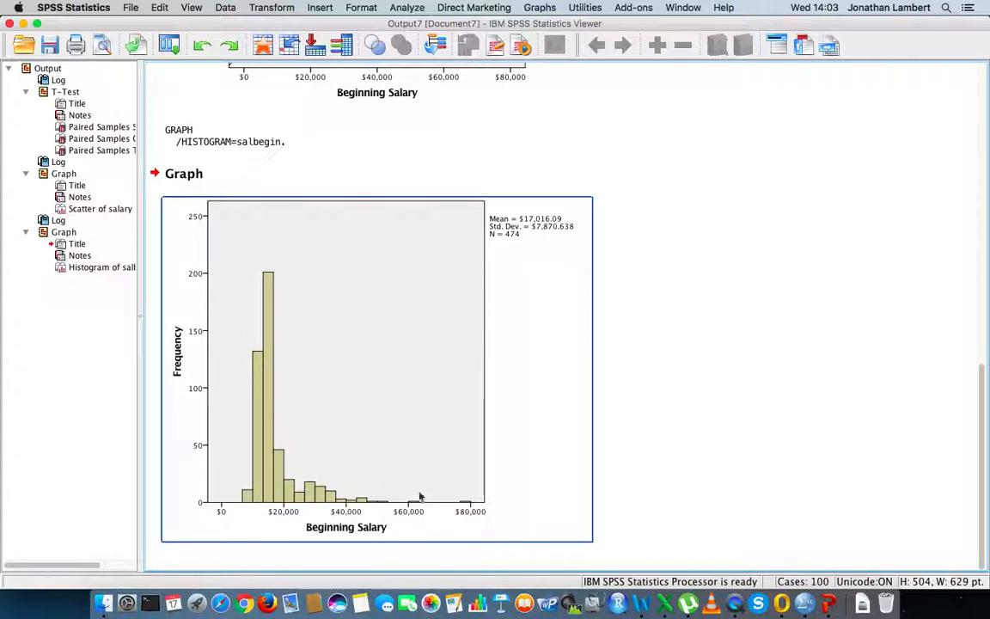
double_click(419, 396)
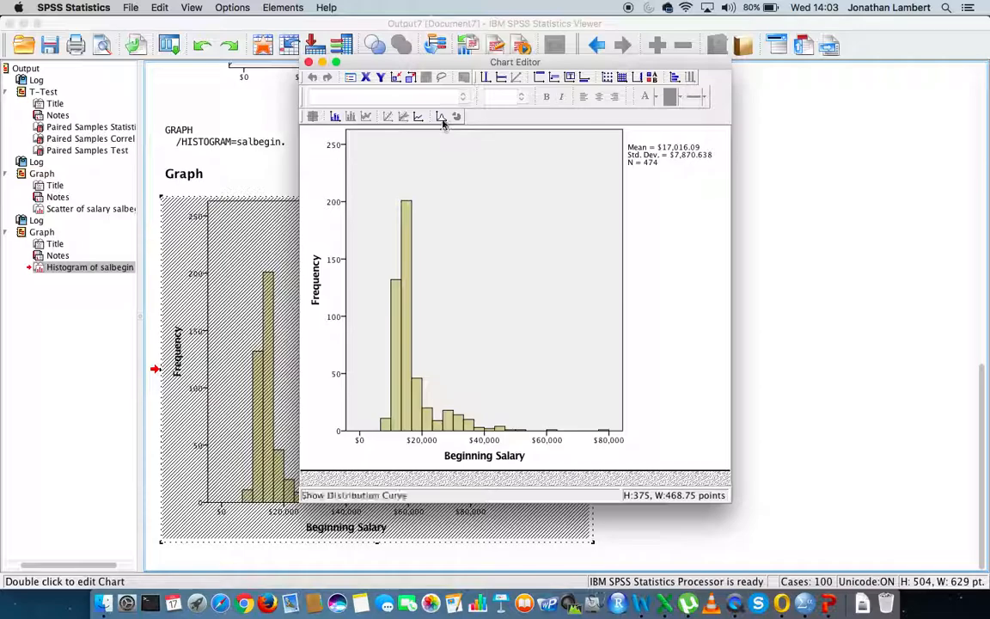
left_click(441, 116)
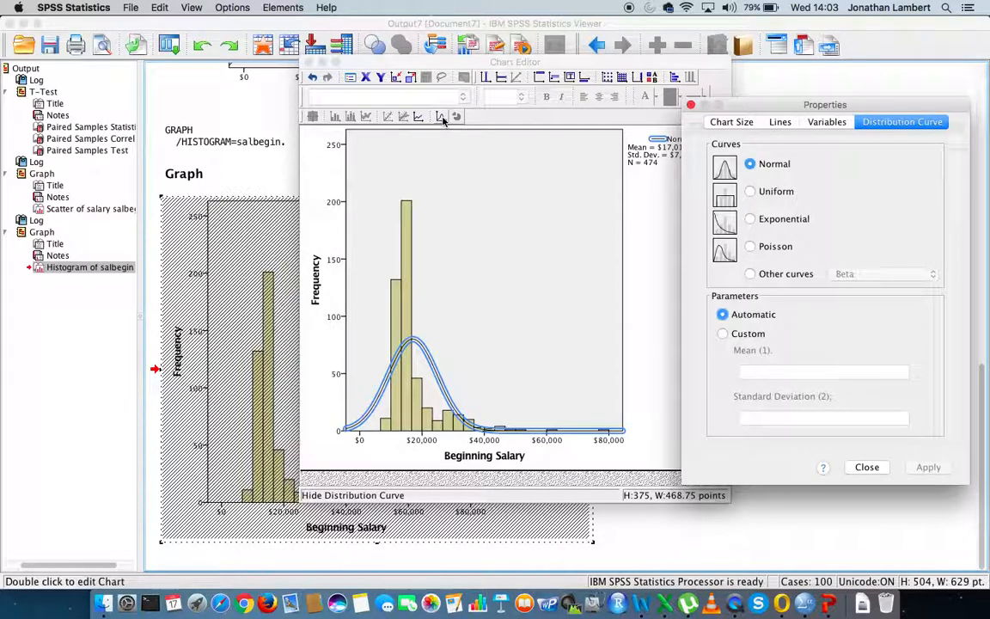
left_click(691, 105)
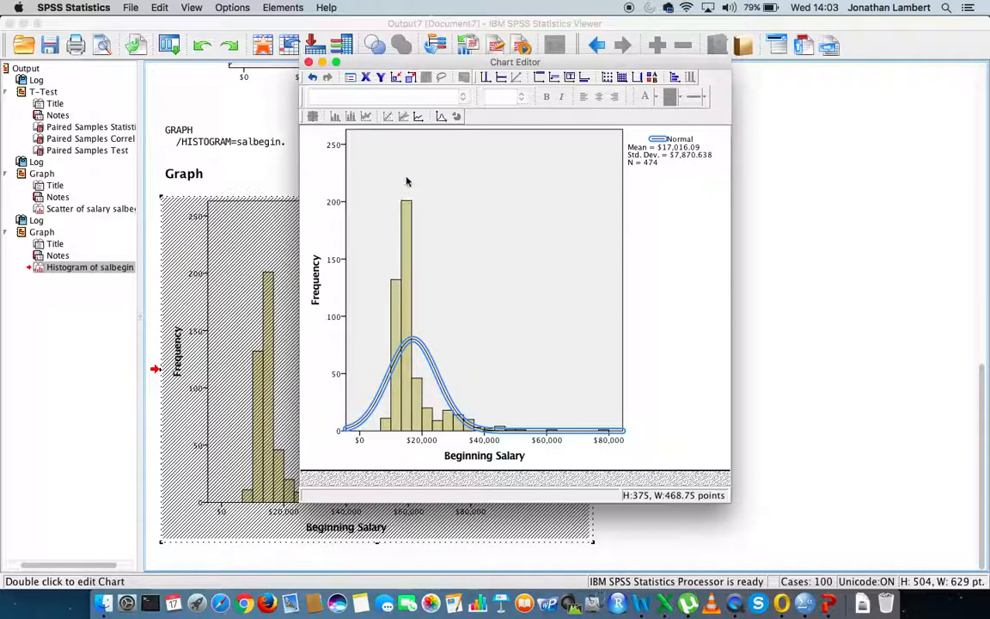
left_click(309, 62)
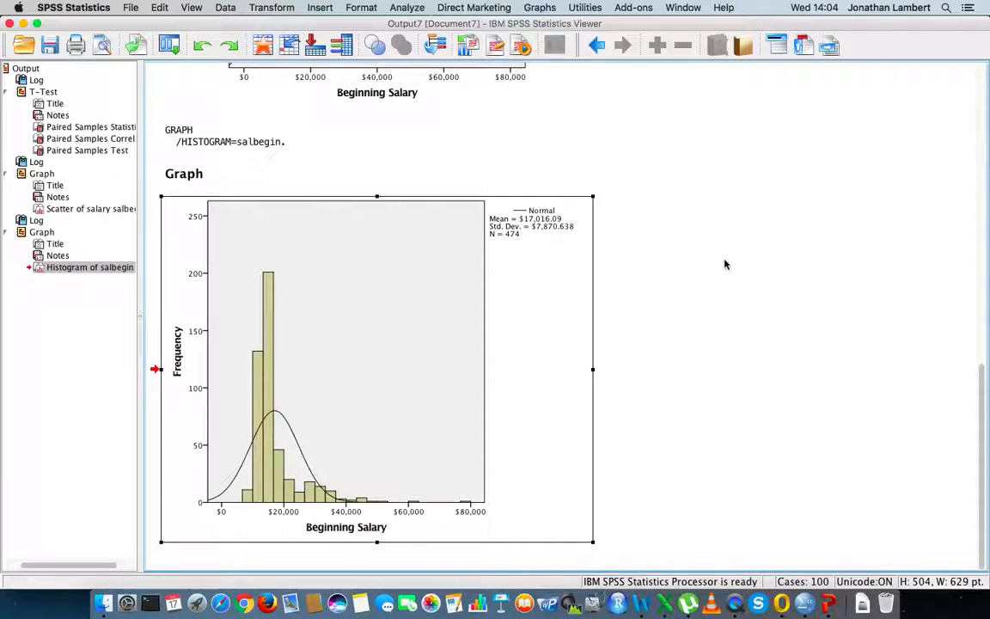
- Create a histogram of the Current Salary variable, replacing Beginning Salary in the Histogram setup
left_click(542, 8)
mouse_move(597, 104)
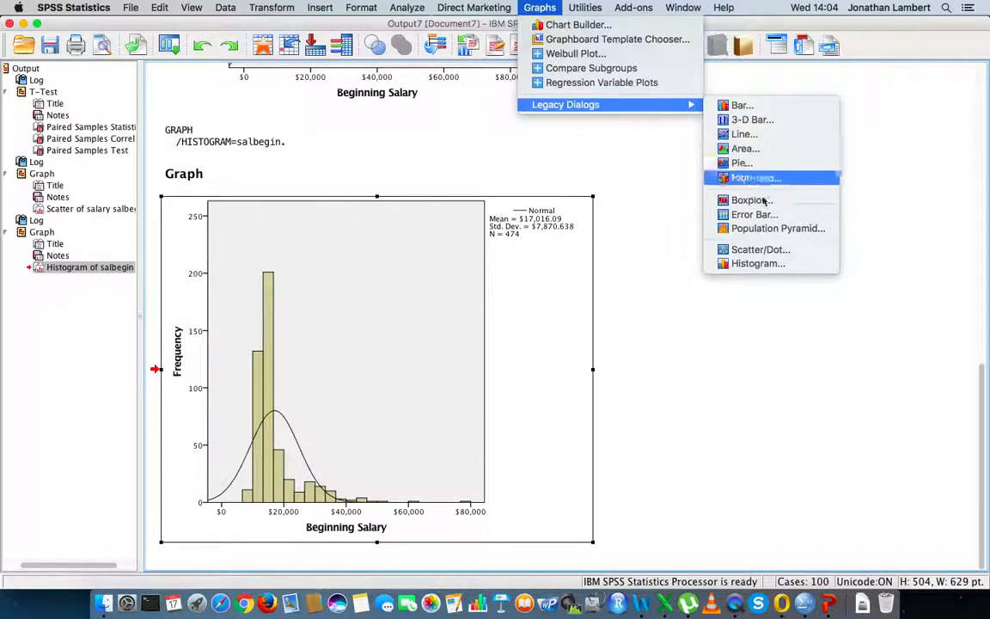
left_click(757, 263)
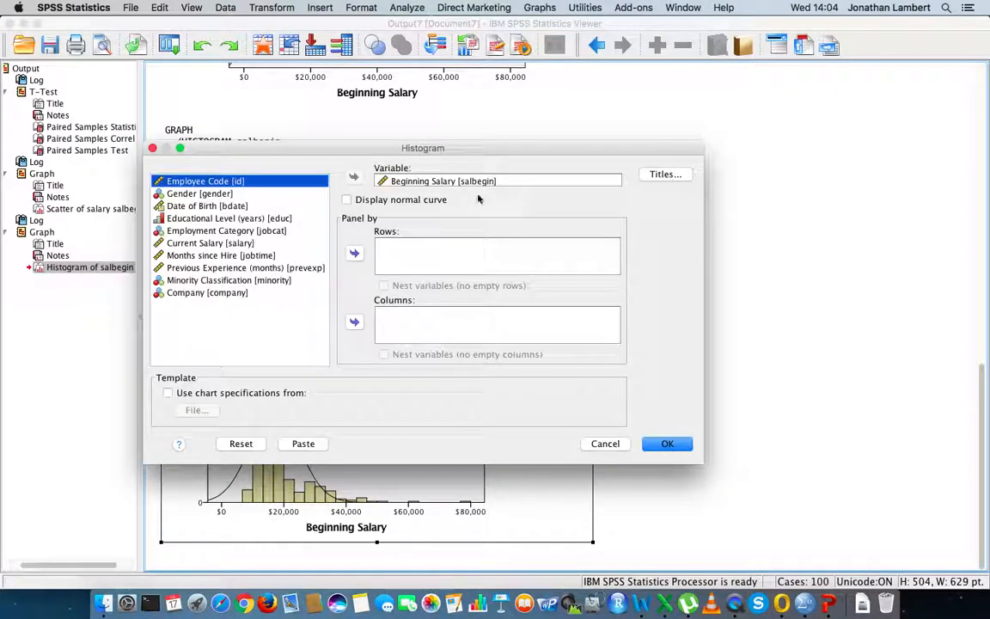
left_click(465, 181)
left_click(353, 176)
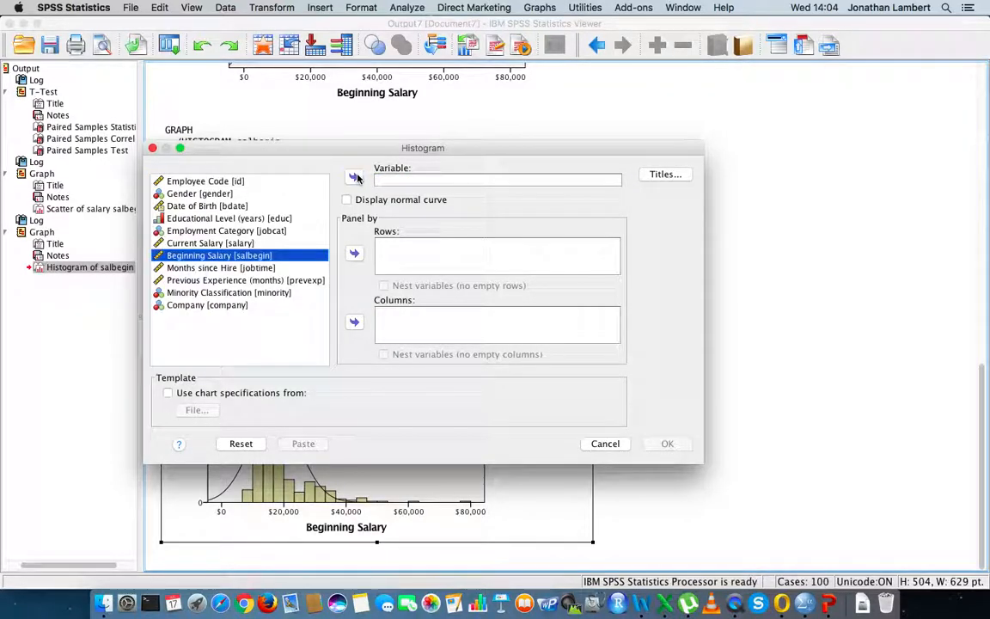
left_click(206, 243)
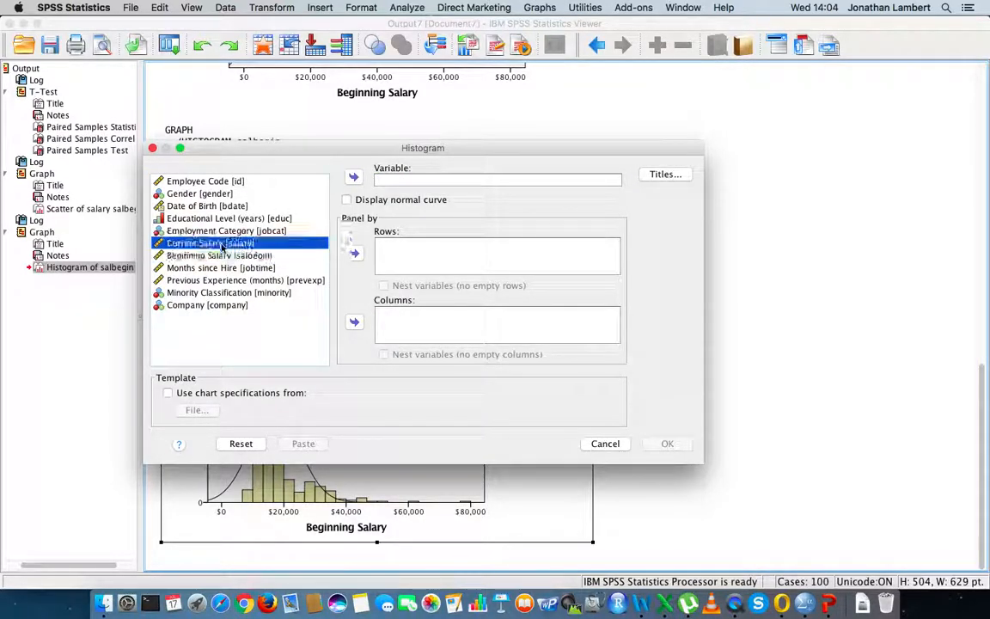
left_click(355, 177)
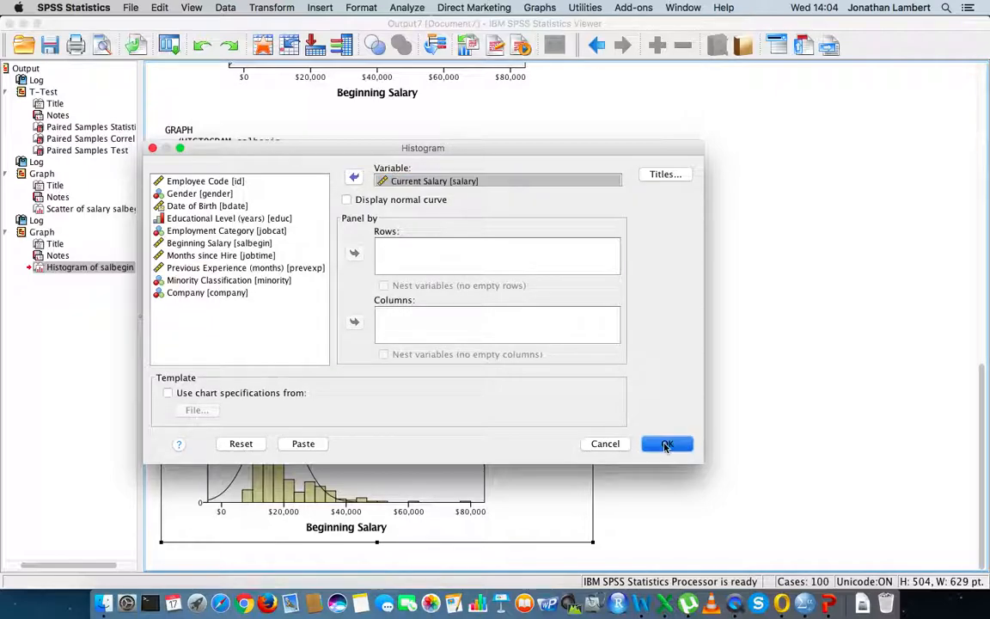
left_click(667, 444)
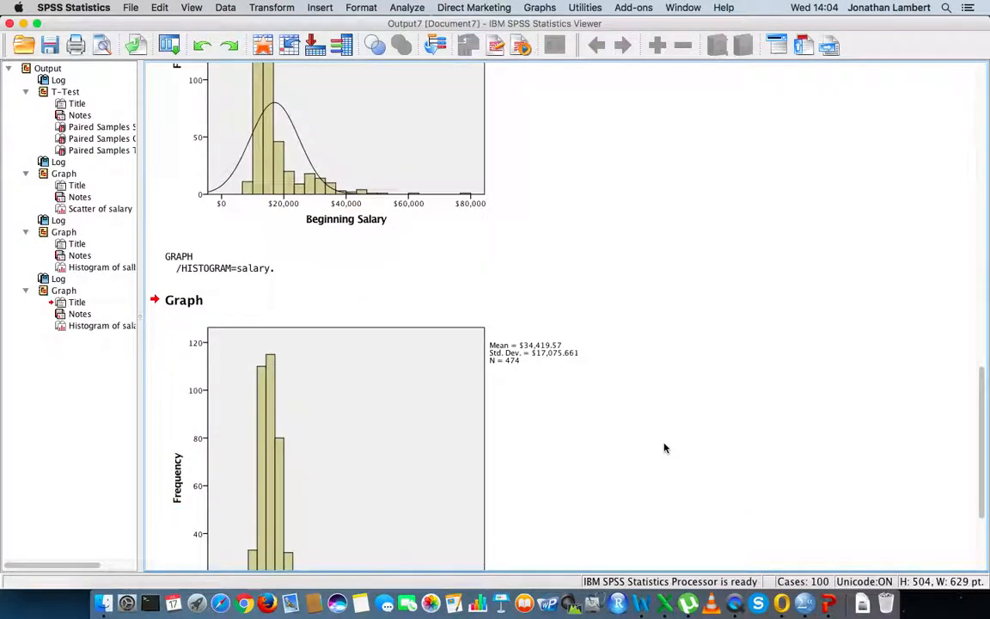
- Overlay a normal distribution curve on the Current Salary histogram and return to the output
scroll(666, 449, "down", 3)
left_click(314, 355)
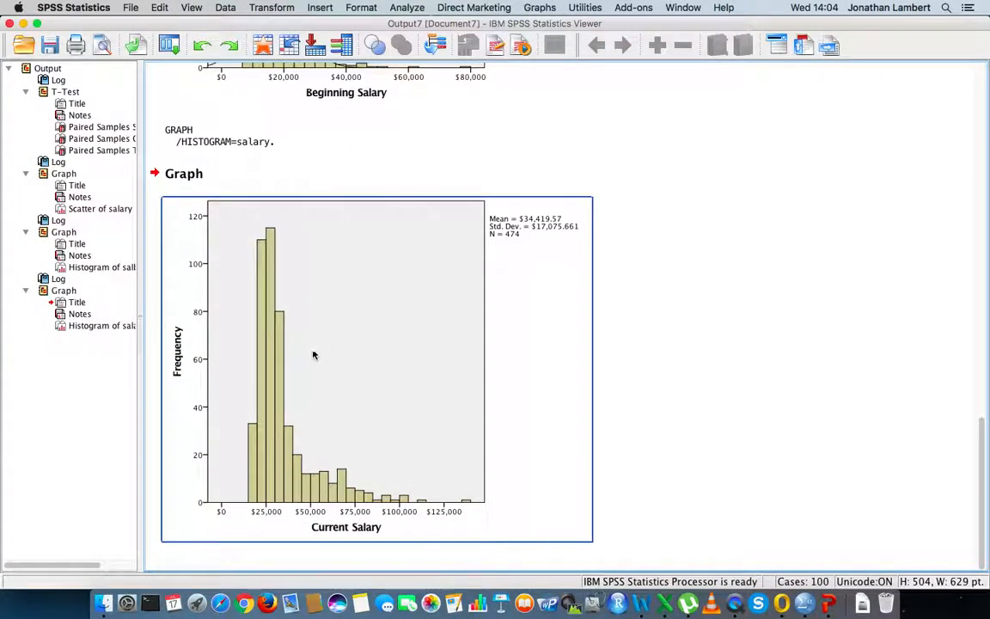
double_click(396, 340)
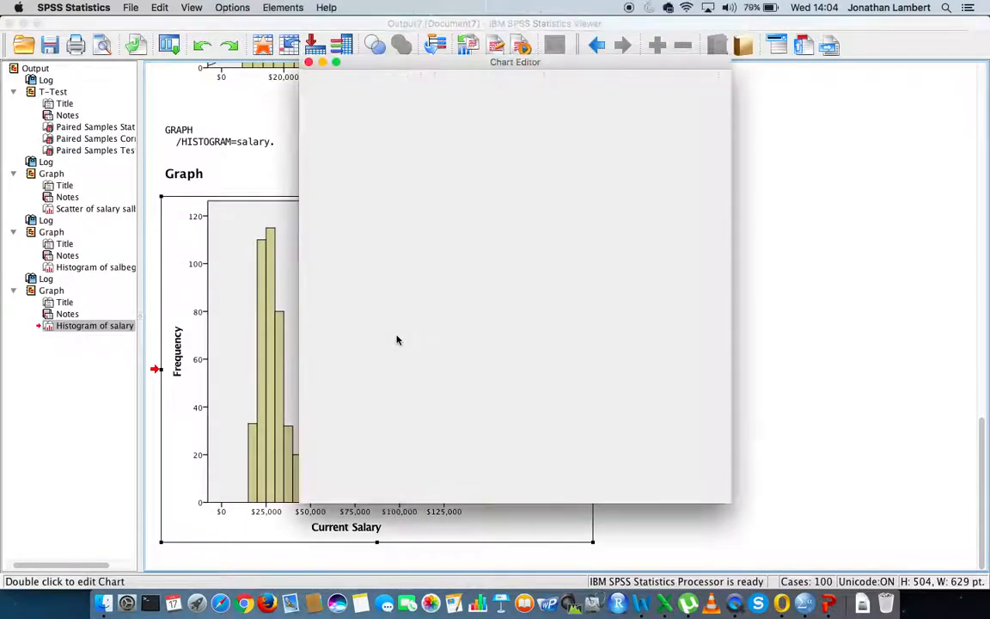
left_click(442, 119)
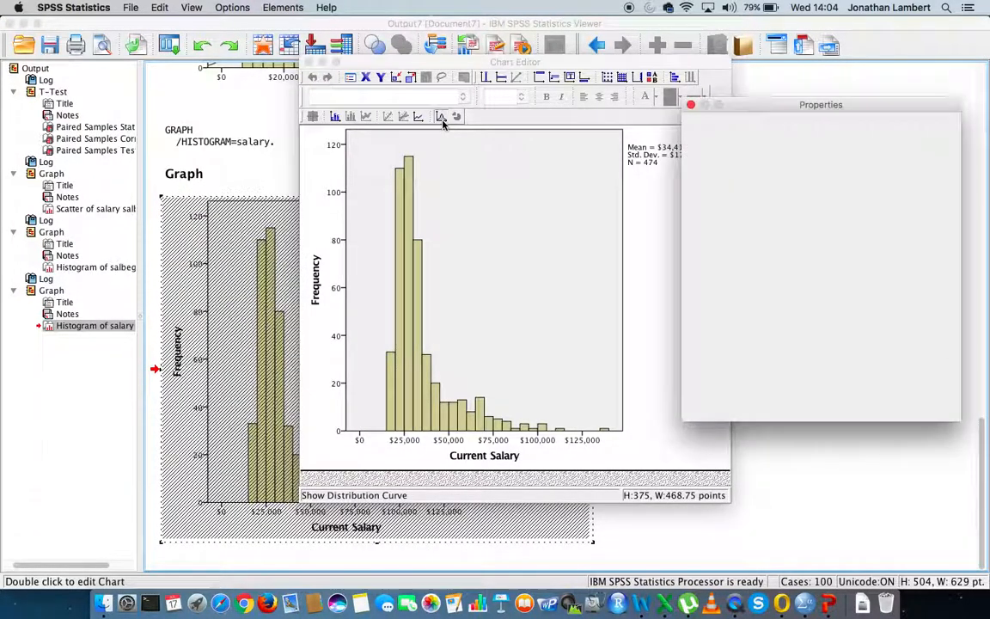
left_click(690, 104)
left_click(309, 62)
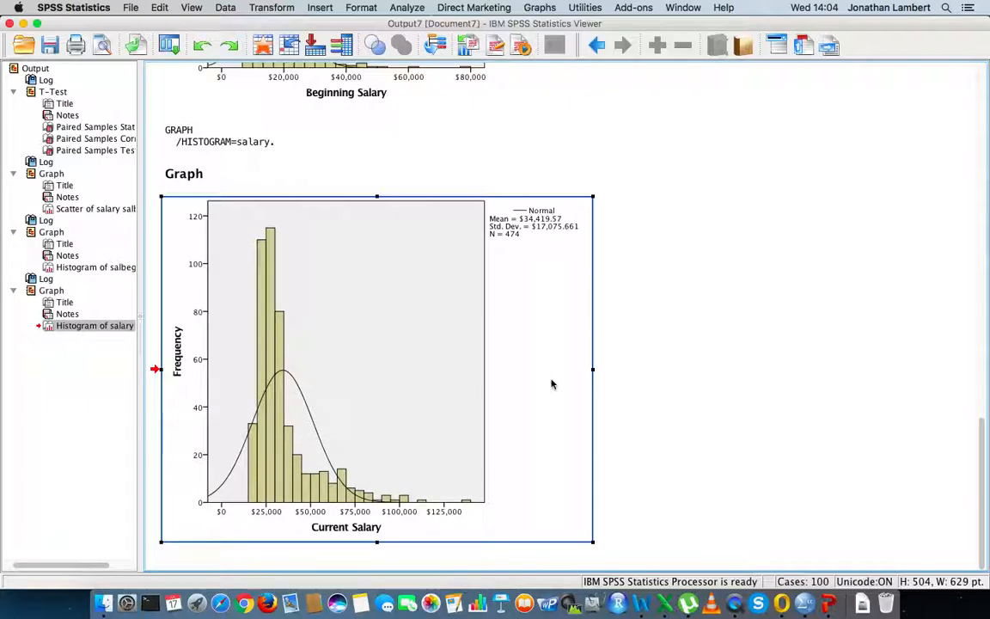
left_click(726, 353)
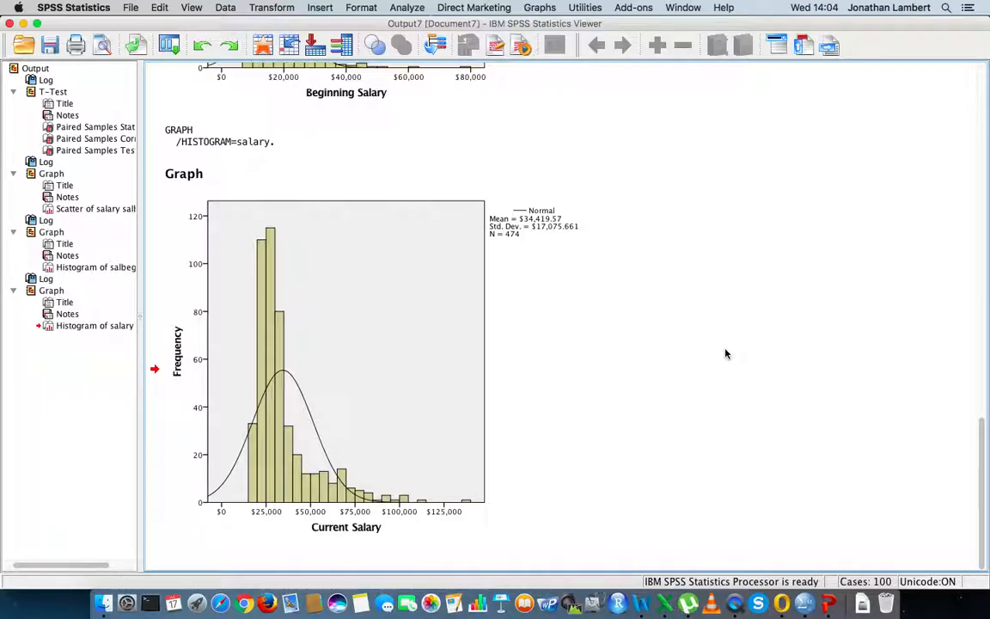
- Start an Explore analysis with Current Salary and Beginning Salary as the dependent variables
scroll(725, 353, "up", 10)
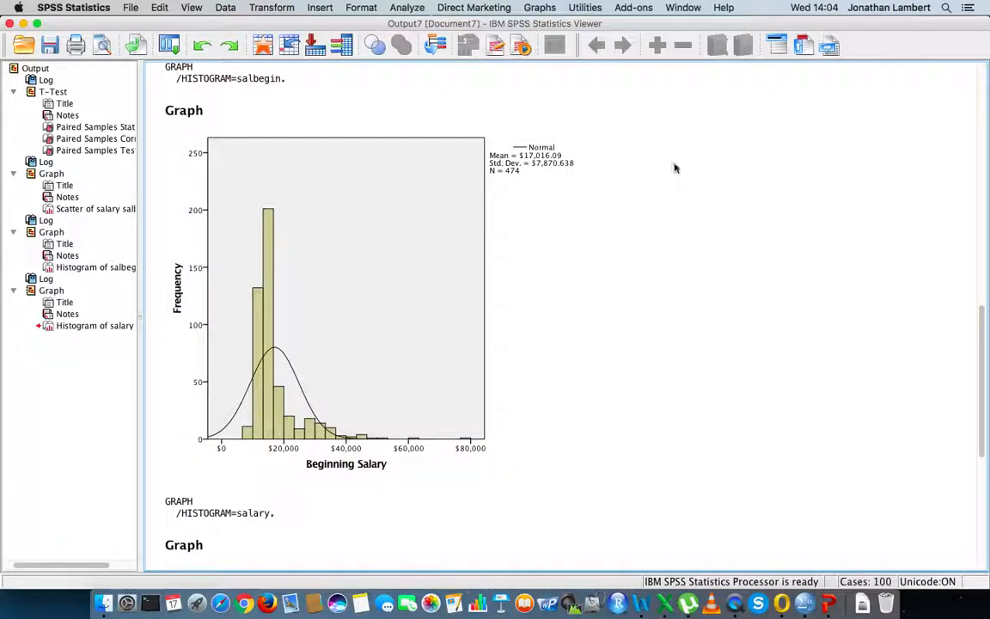
left_click(436, 80)
left_click(409, 7)
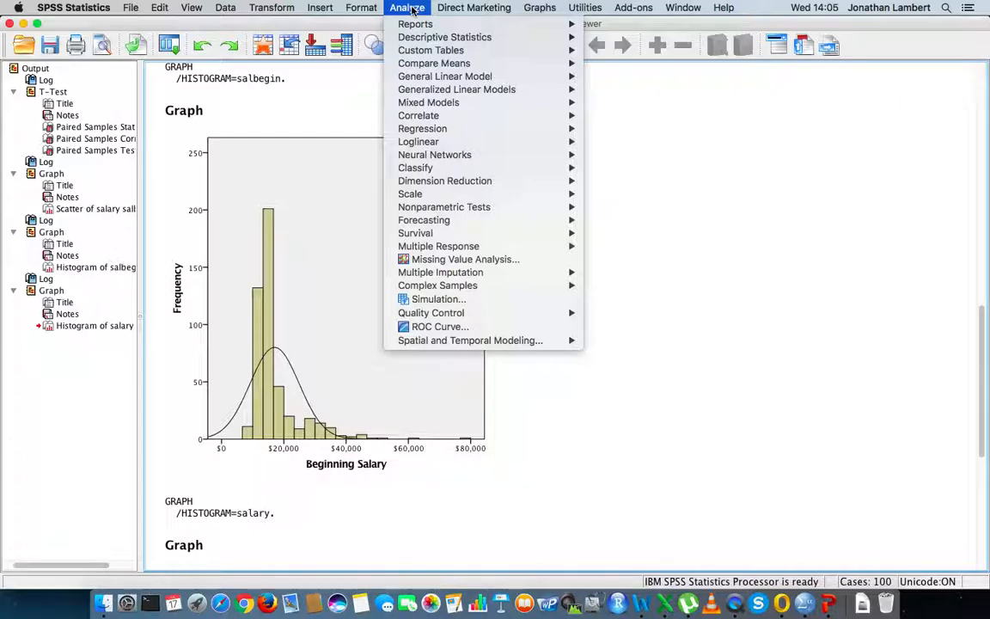
mouse_move(516, 39)
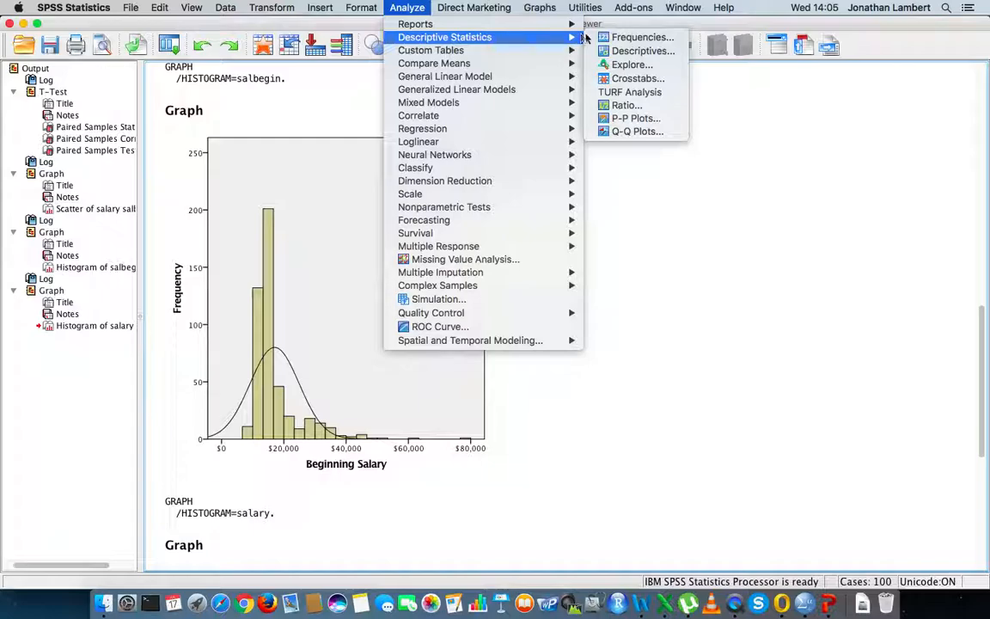
left_click(625, 65)
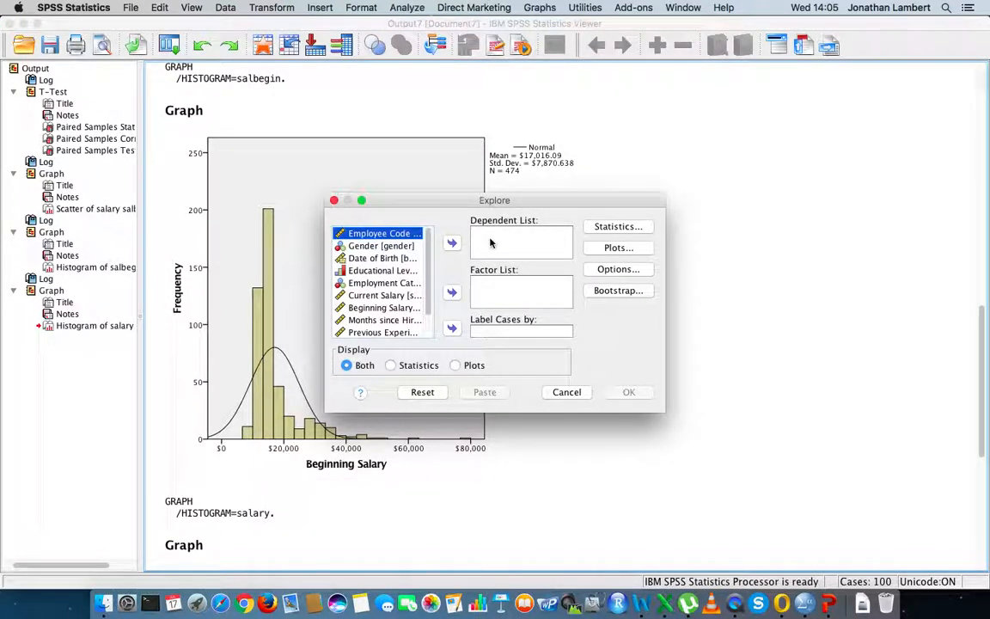
left_click(388, 296)
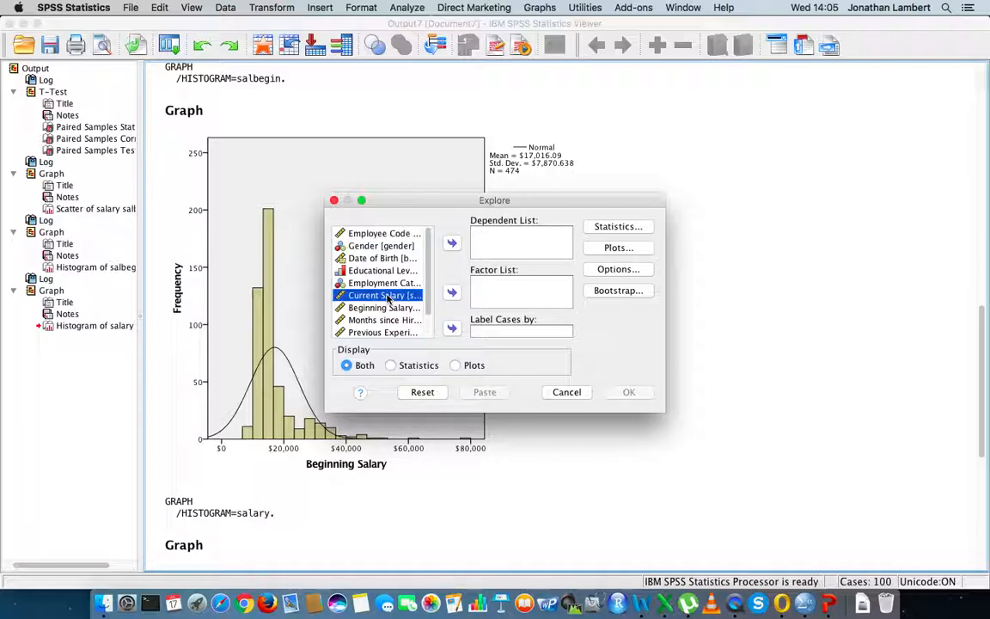
left_click(451, 244)
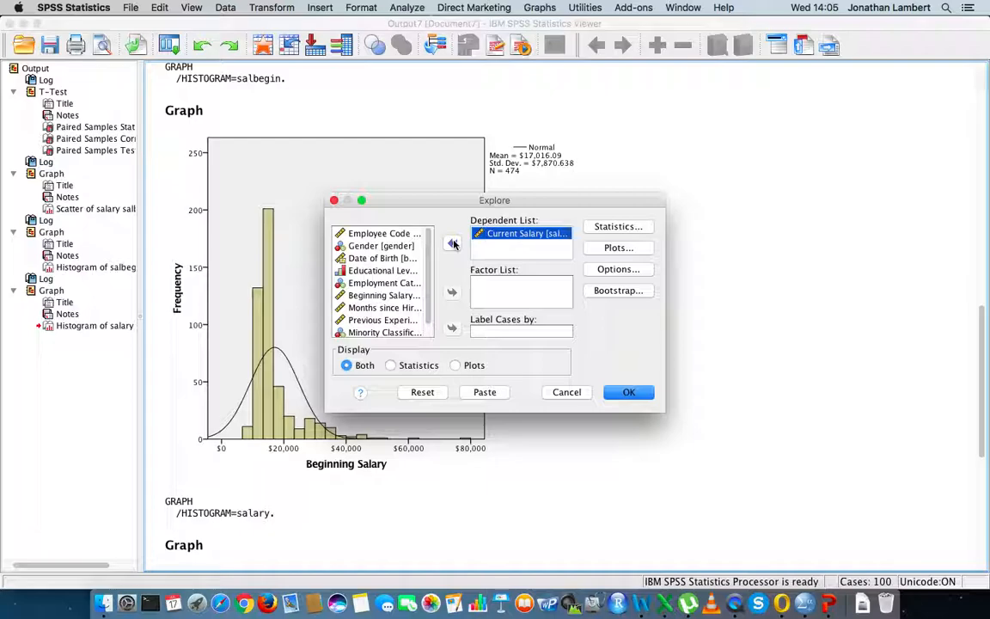
left_click(384, 296)
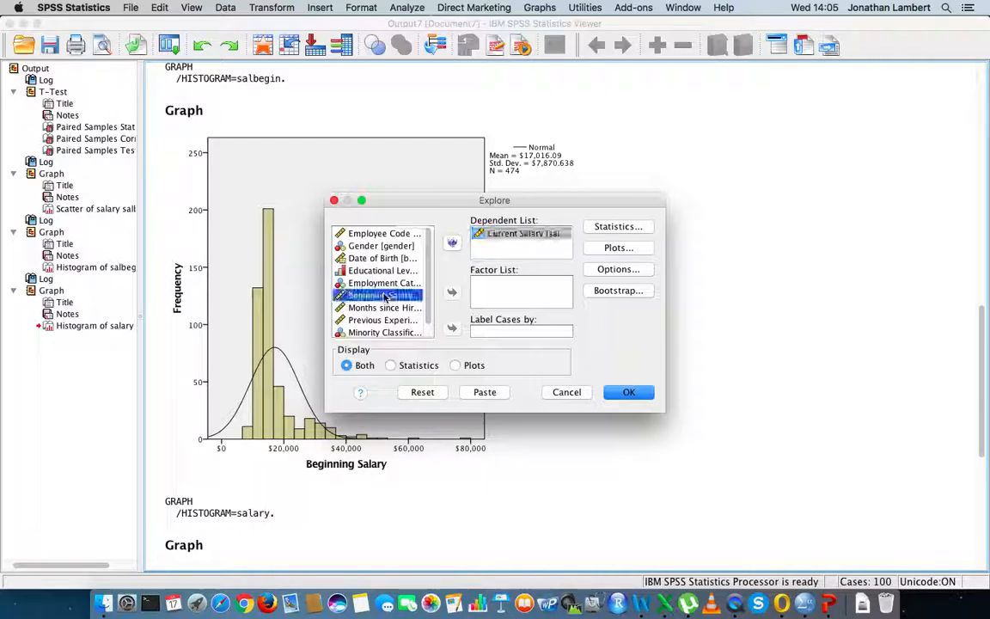
left_click(452, 245)
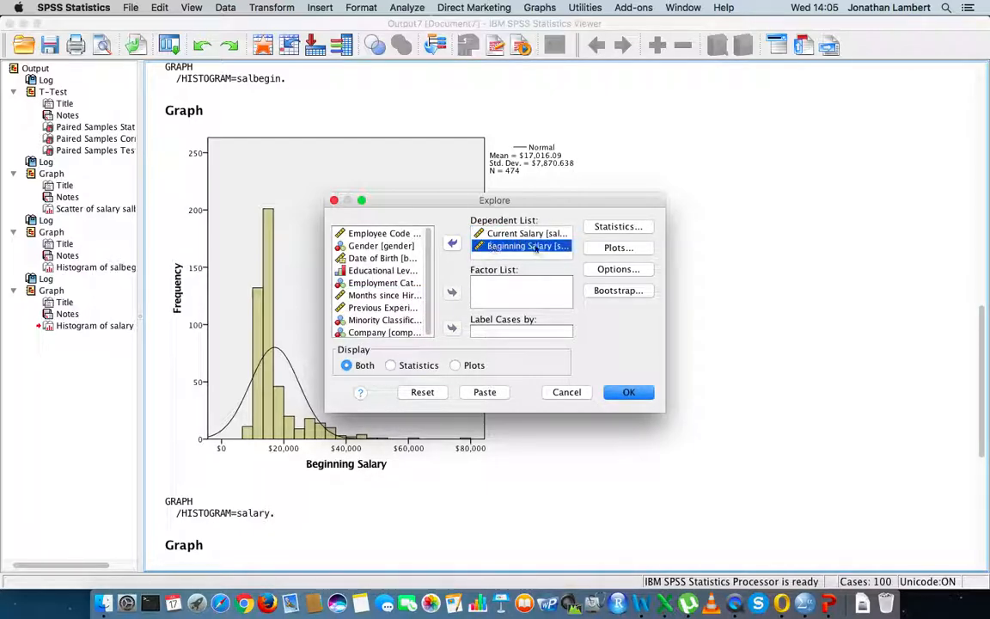
- Review the Explore statistics options, keeping Descriptives with a 95% confidence interval for the mean
left_click(618, 227)
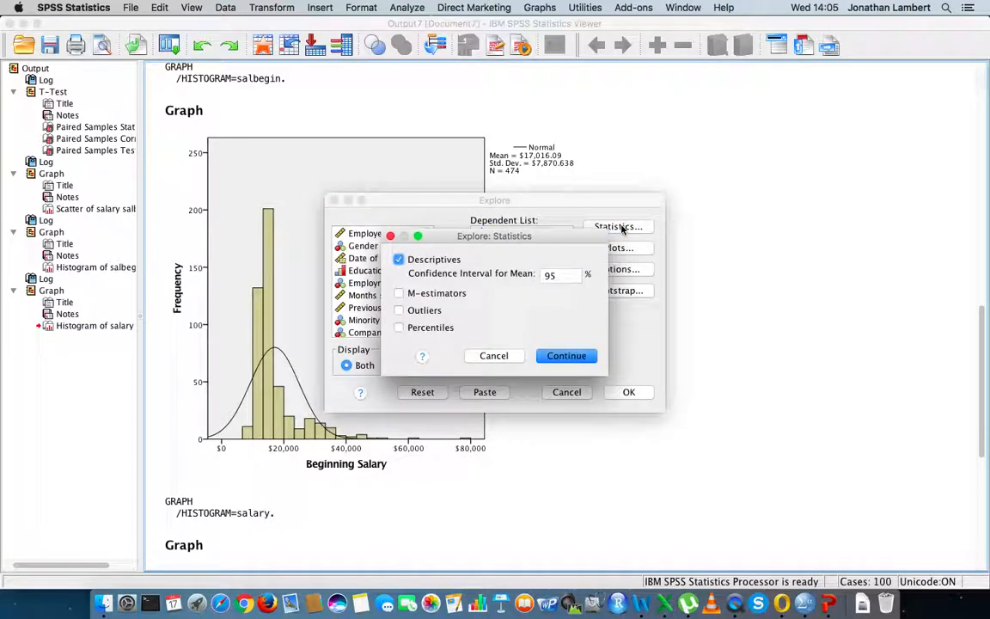
left_click(399, 260)
left_click(398, 259)
left_click(569, 355)
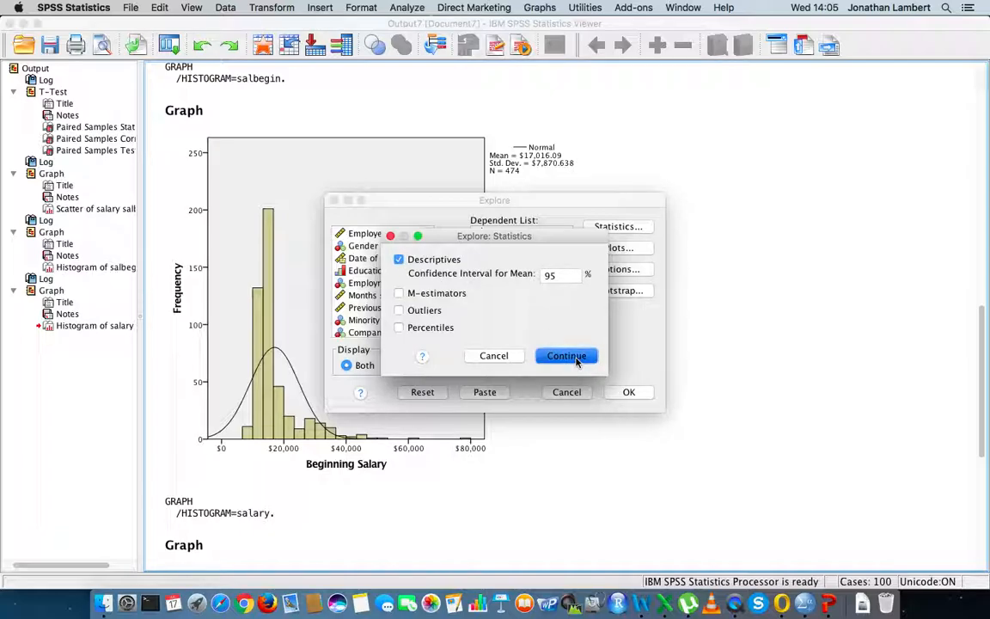
- Turn off the stem-and-leaf plot, enable normality plots with tests, and run the Explore analysis
left_click(616, 249)
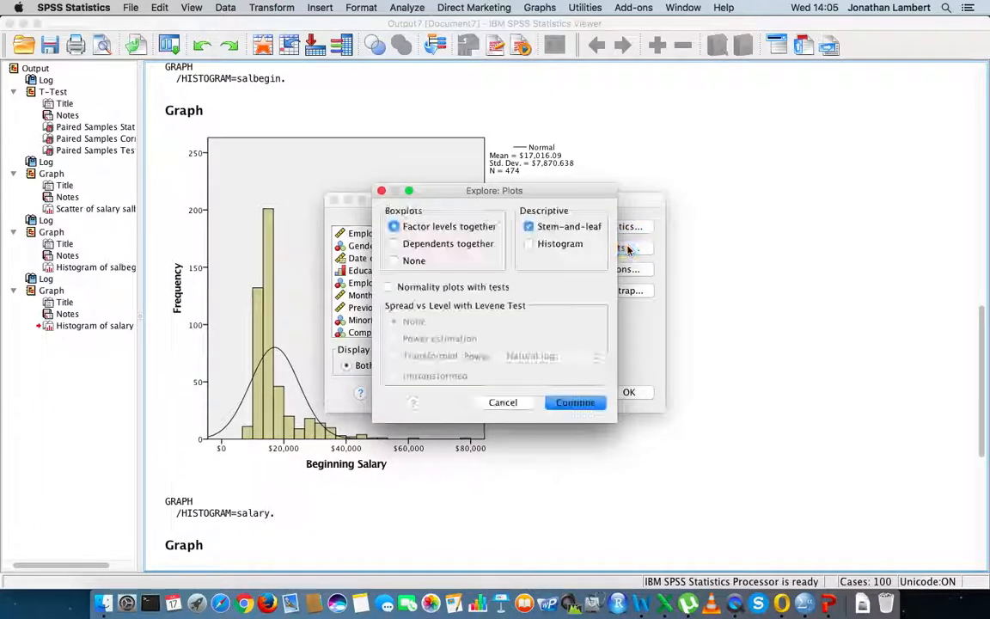
left_click(529, 227)
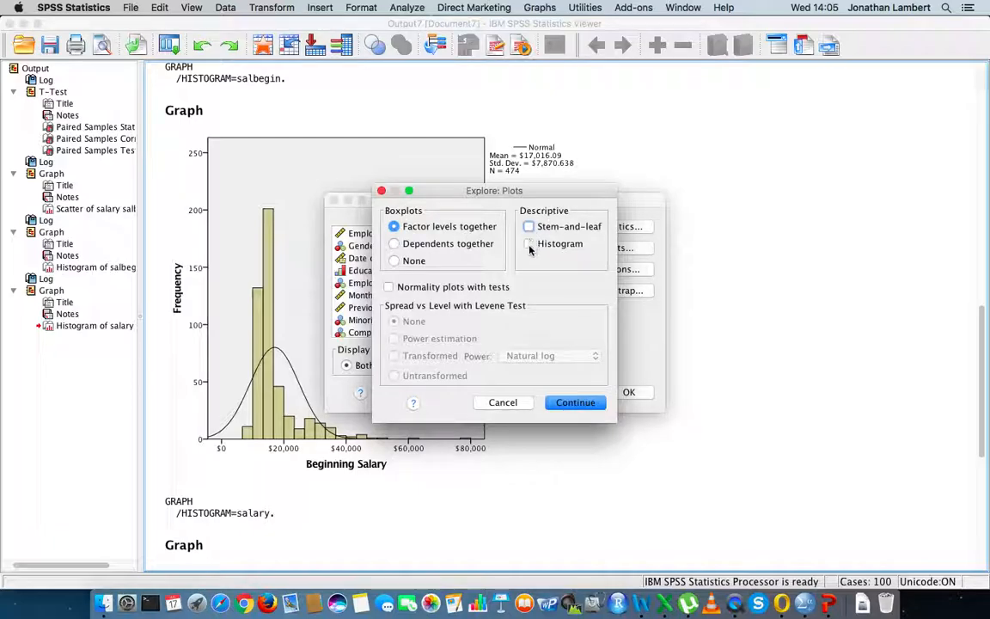
left_click(529, 244)
left_click(388, 287)
left_click(566, 402)
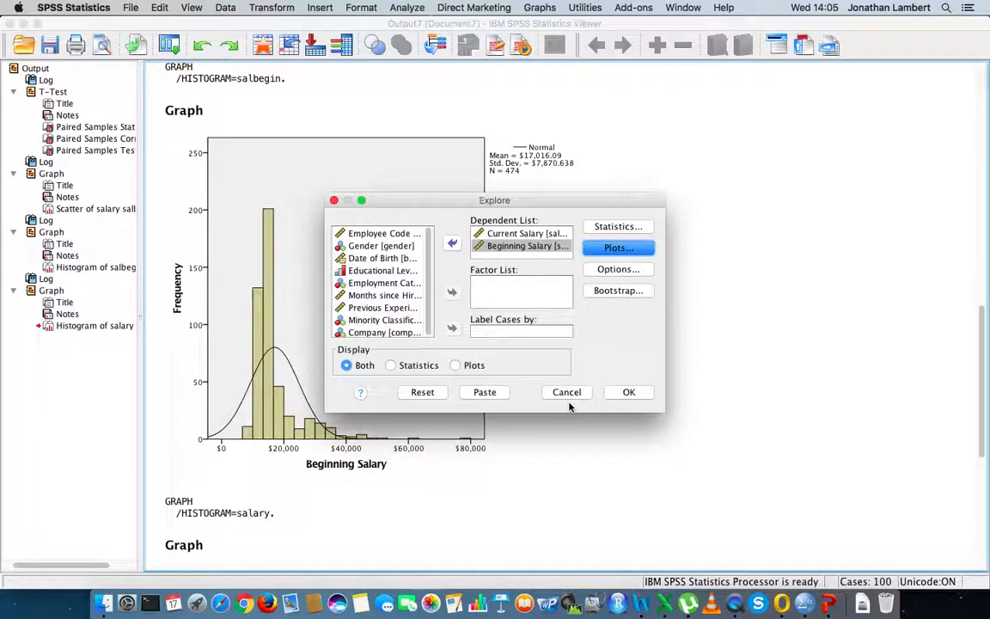
left_click(631, 394)
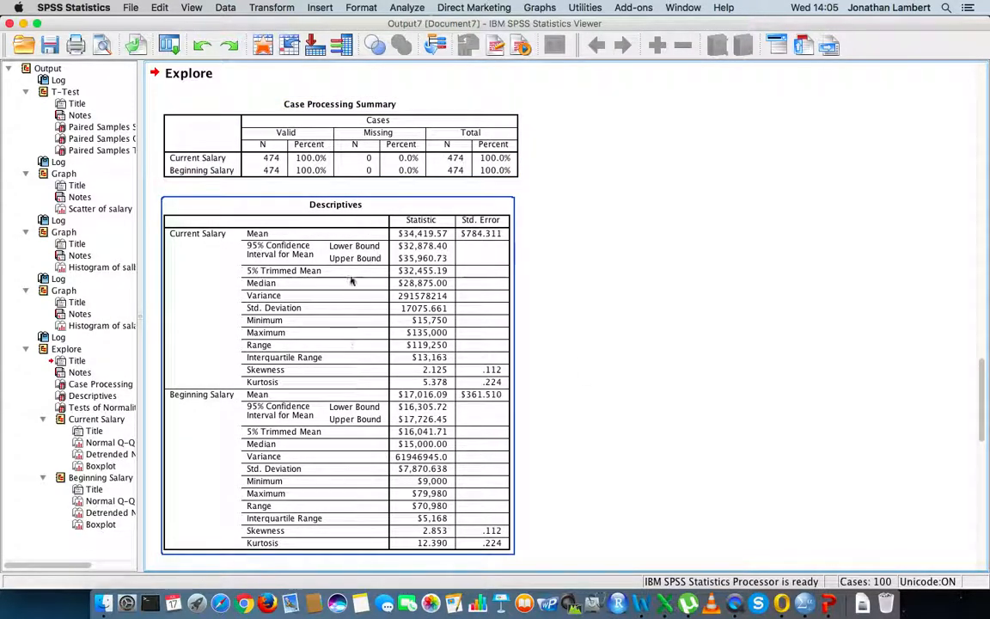
- Examine the Descriptives table for Current Salary and Beginning Salary in the Explore output
scroll(361, 335, "down", 5)
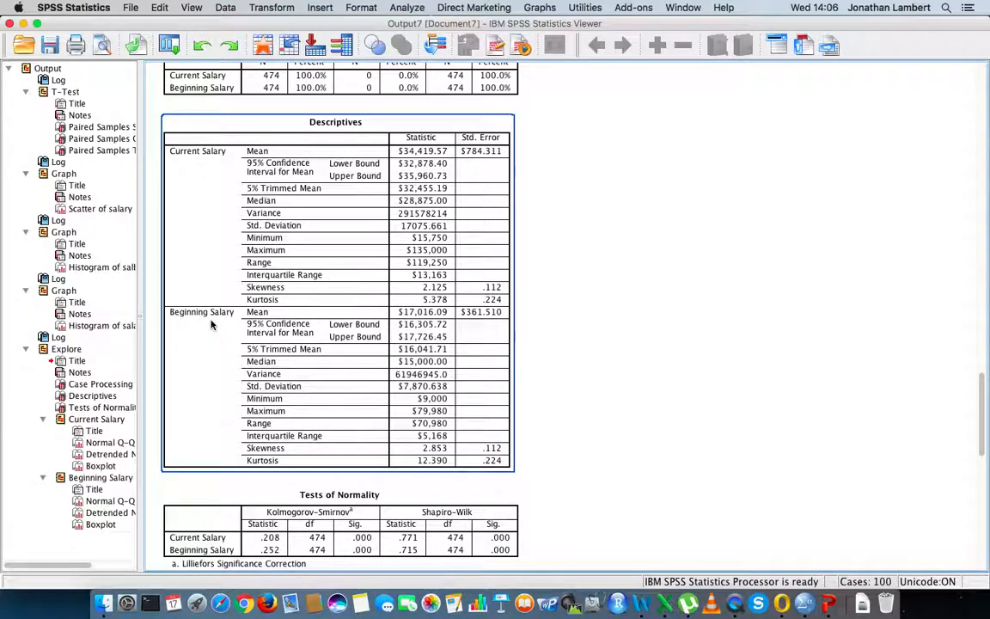
scroll(211, 324, "down", 3)
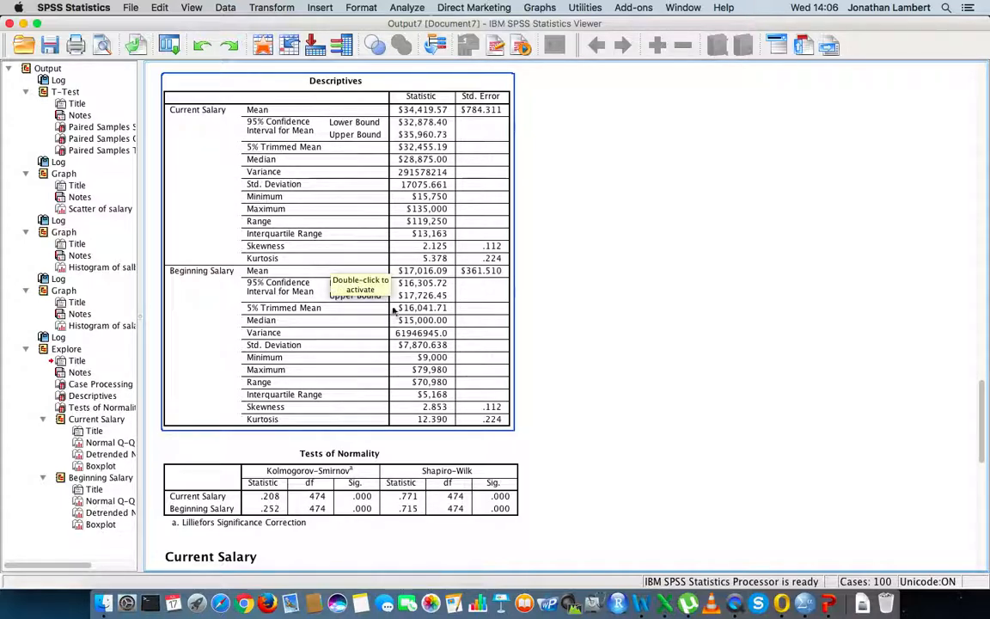
left_click(561, 291)
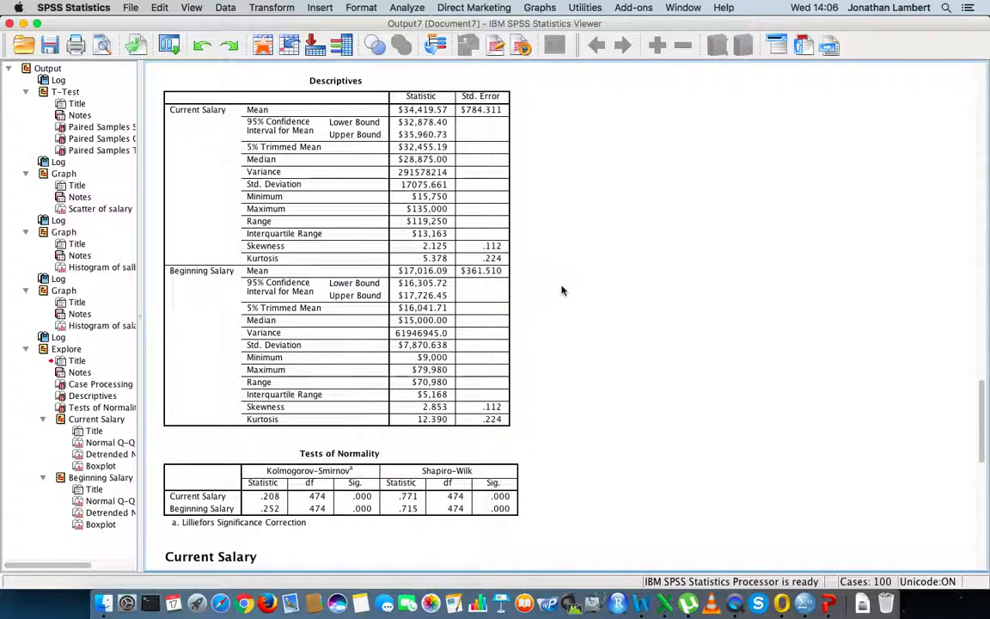
- Examine the Kolmogorov-Smirnov and Shapiro-Wilk results for both salary variables in the Tests of Normality table
scroll(561, 290, "down", 5)
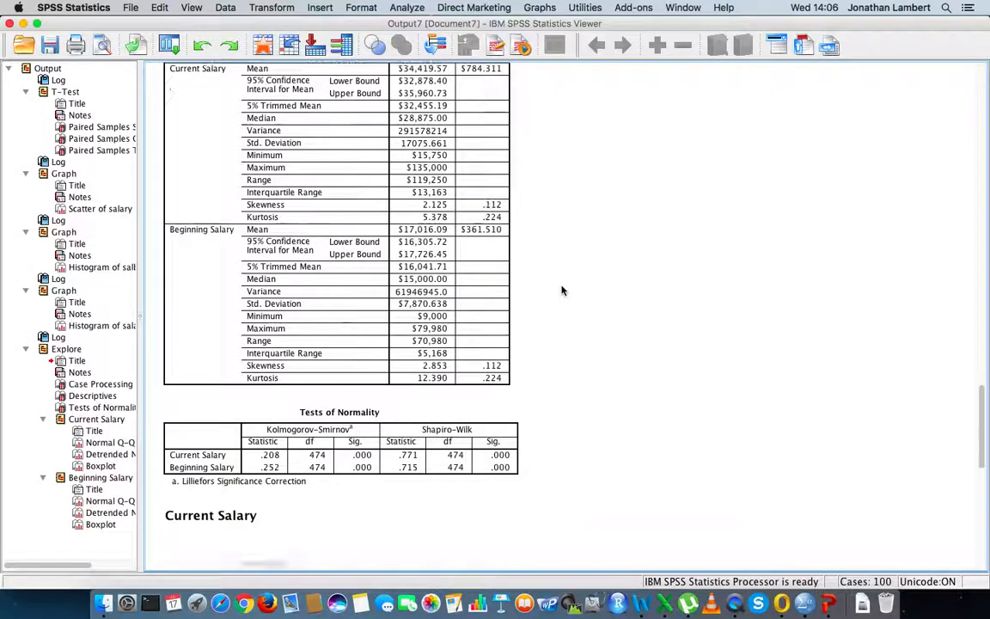
scroll(561, 291, "up", 1)
left_click(305, 338)
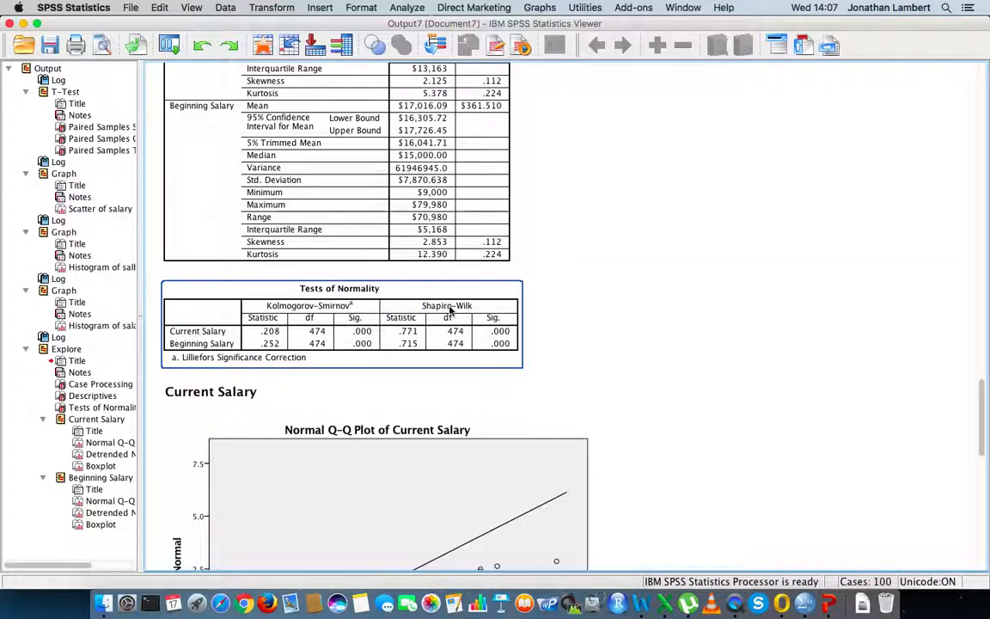
left_click(642, 311)
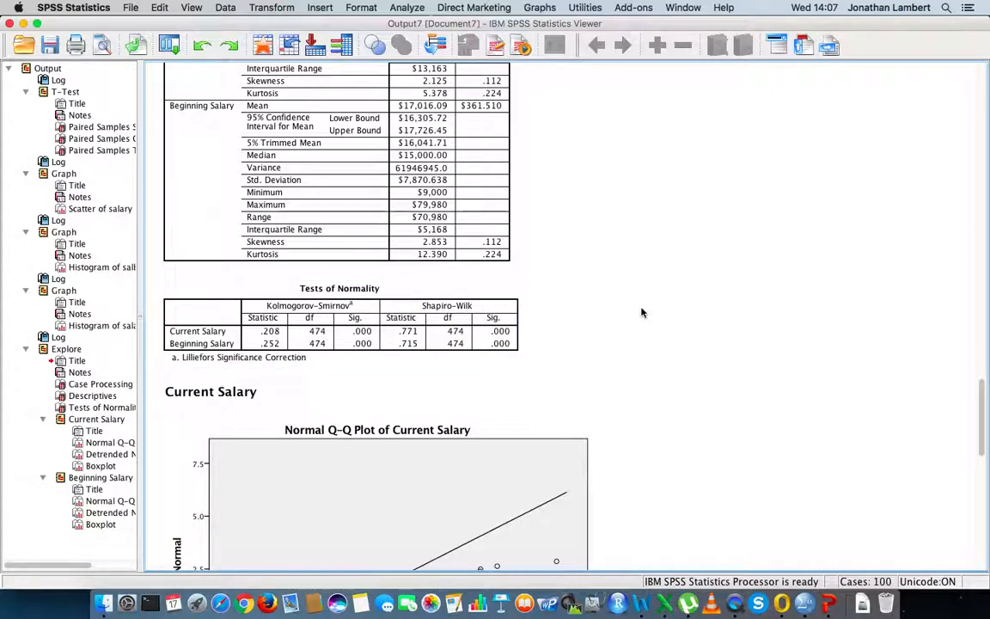
left_click(189, 309)
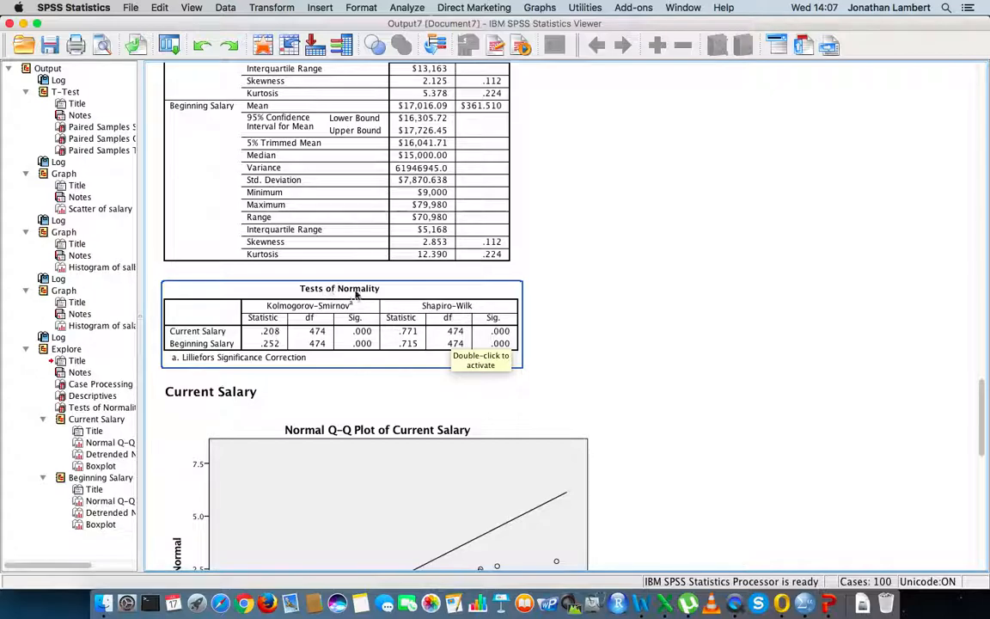
left_click(593, 290)
left_click(210, 327)
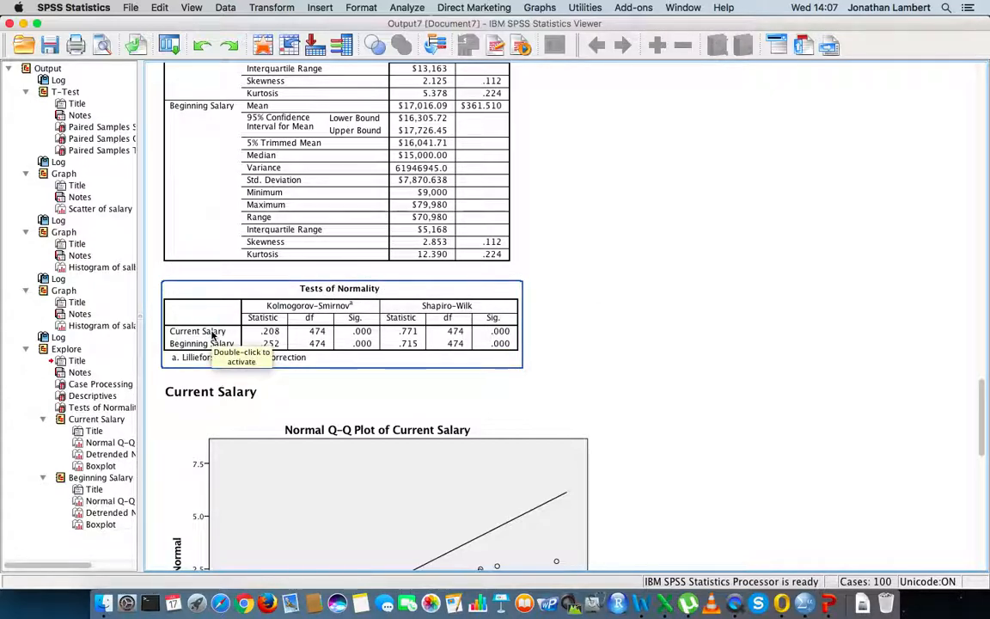
left_click(631, 285)
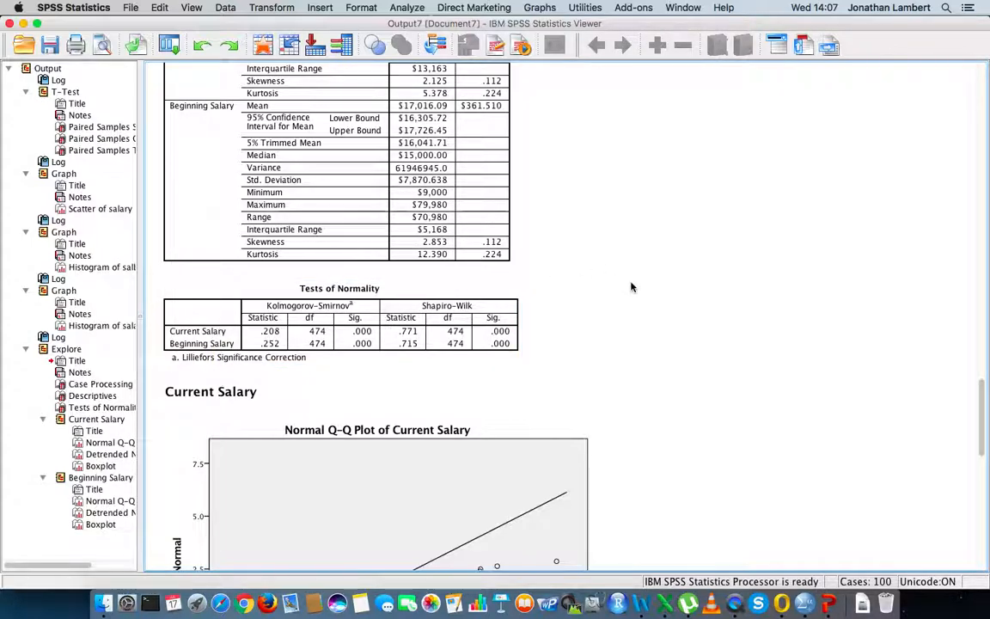
left_click(401, 298)
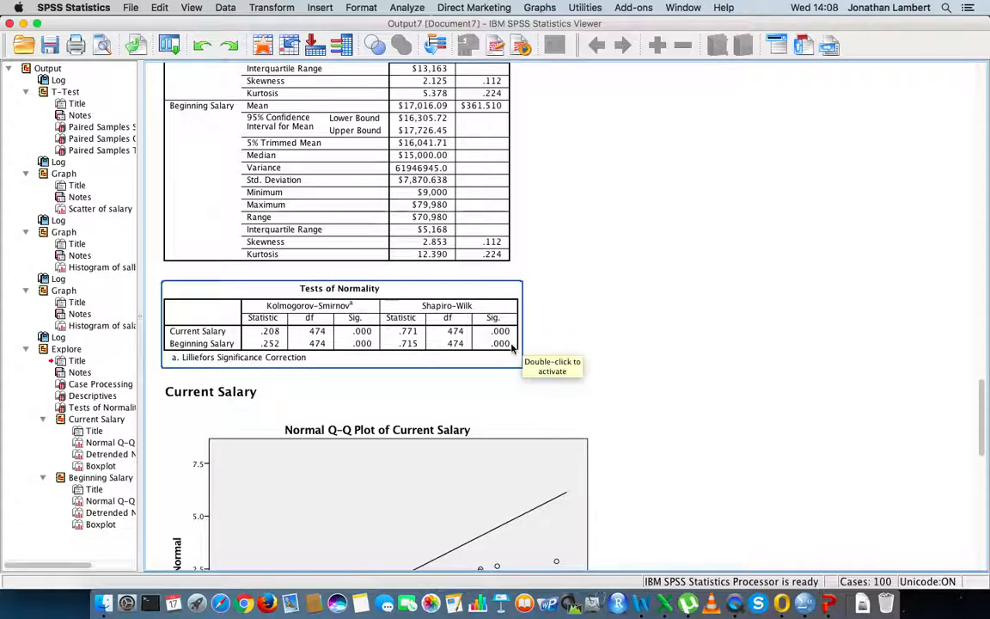
- Return to the T-Test section at the start of the output and review the paired samples tables
scroll(592, 333, "up", 20)
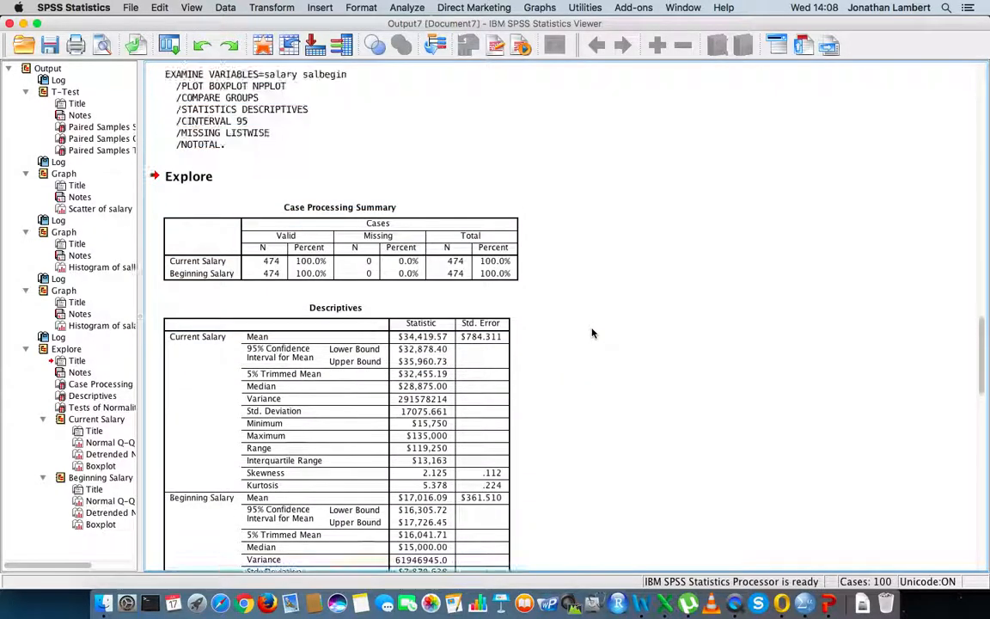
scroll(593, 333, "up", 15)
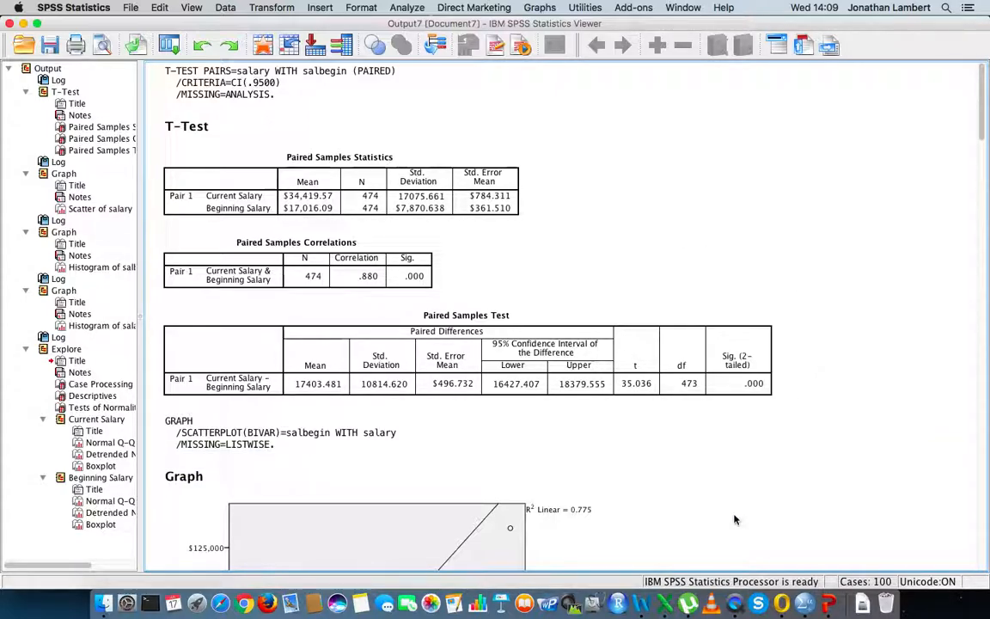
right_click(736, 606)
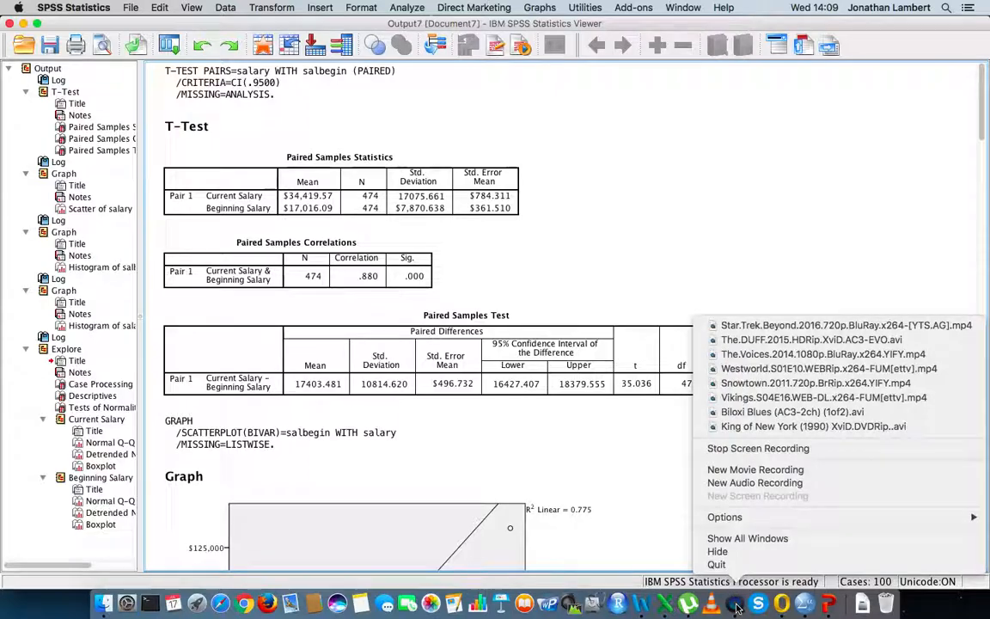